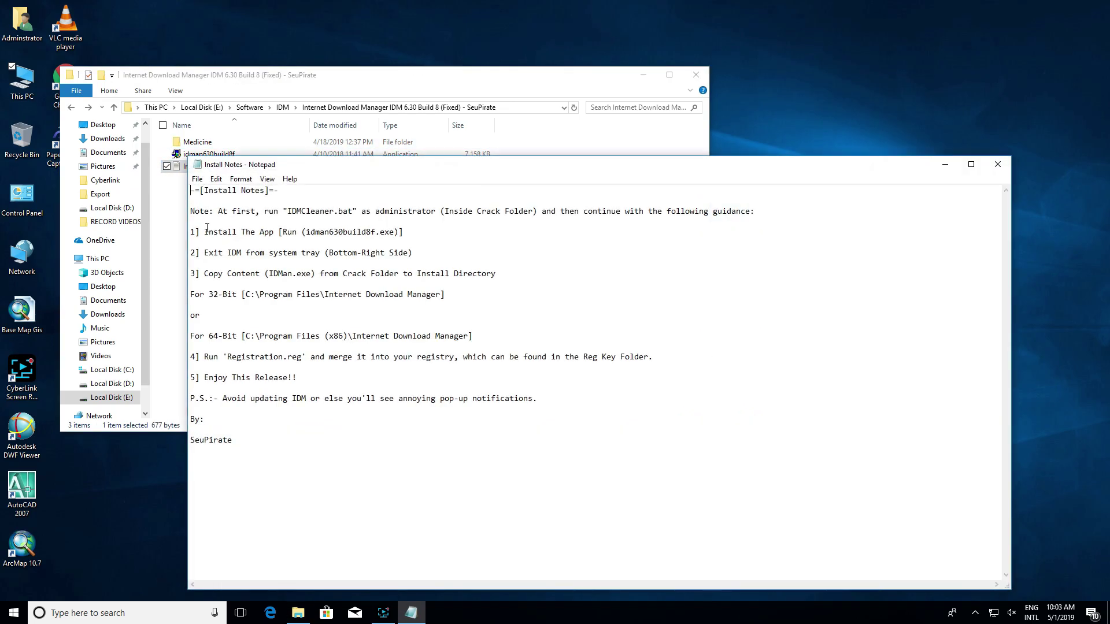
Set the install notes aside, run the idman630build8f installer, and accept the license agreement.
{"action": "left_click_drag", "start_coordinate": [205, 231], "coordinate": [414, 234]}
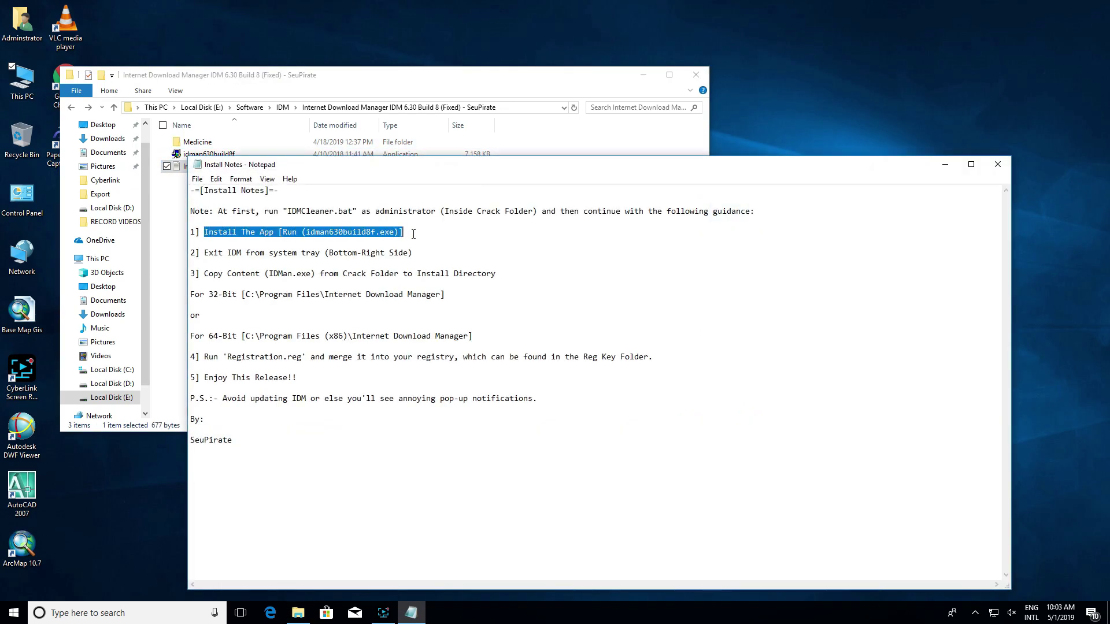
{"action": "left_click", "coordinate": [945, 164]}
{"action": "double_click", "coordinate": [234, 152]}
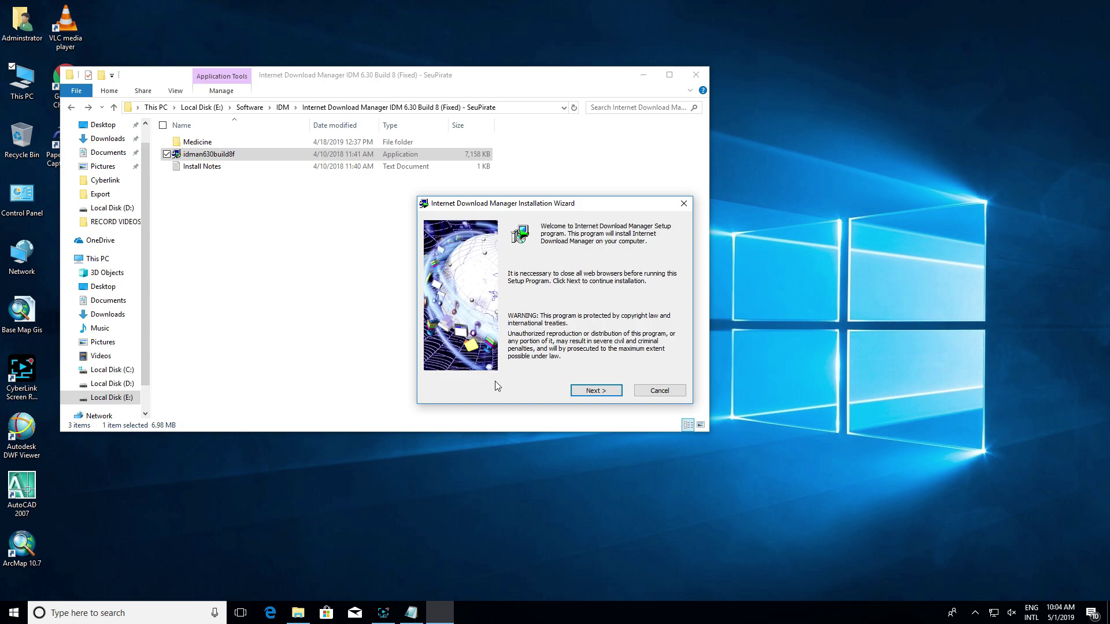
{"action": "left_click", "coordinate": [598, 392]}
{"action": "left_click", "coordinate": [507, 366]}
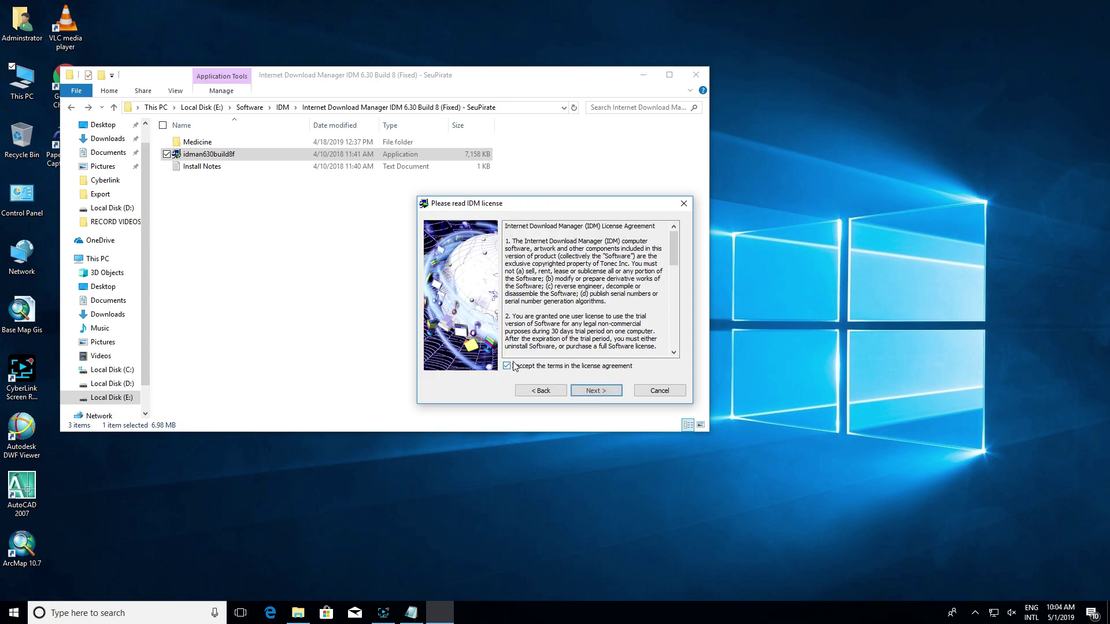
{"action": "left_click", "coordinate": [601, 393]}
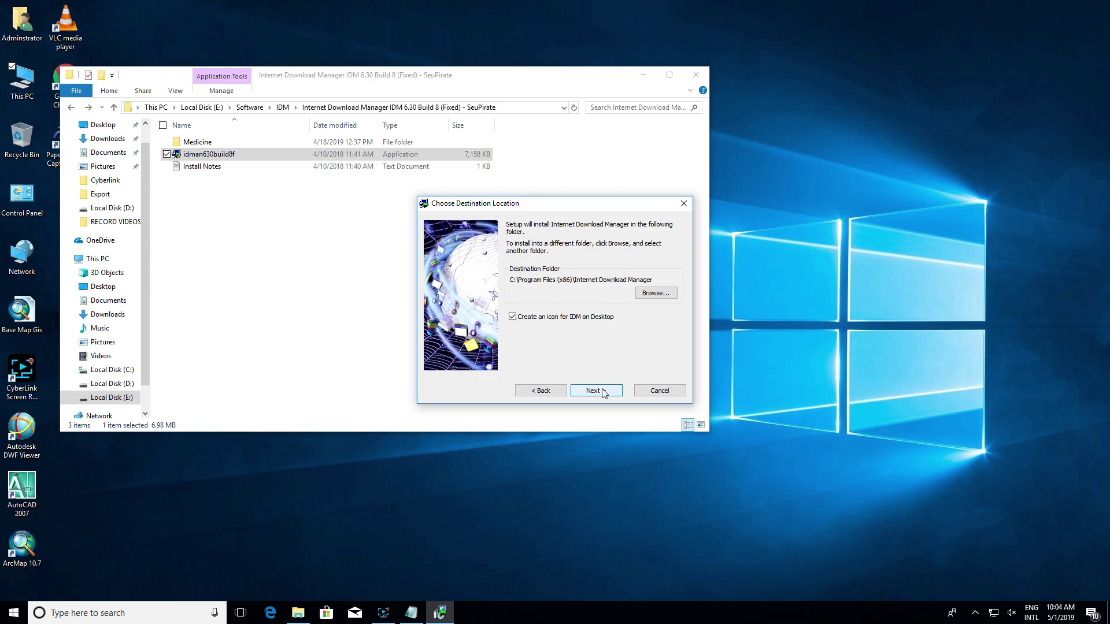
Install Internet Download Manager to the default Program Files (x86) folder with a desktop icon, finish the wizard, and dismiss the registration dialogs.
{"action": "left_click", "coordinate": [595, 391]}
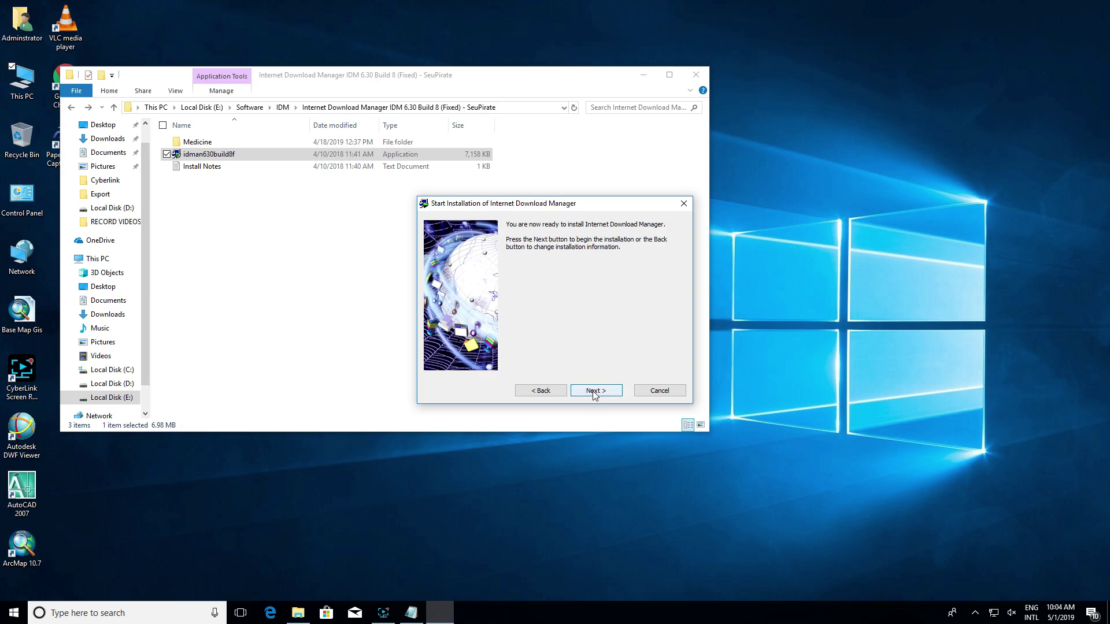
{"action": "left_click", "coordinate": [594, 393]}
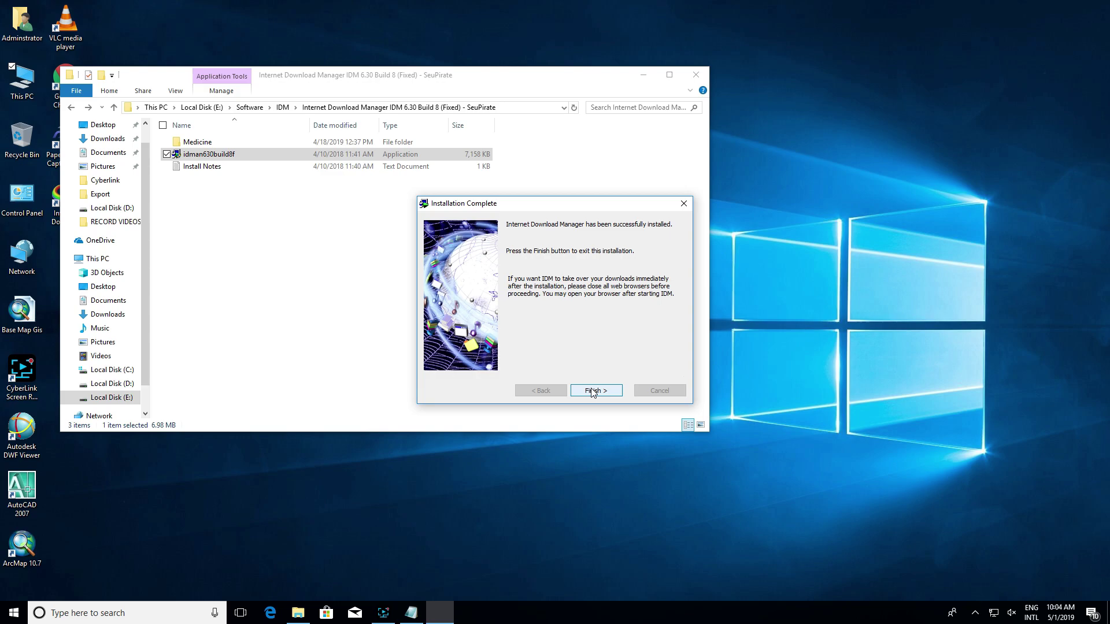
{"action": "left_click", "coordinate": [593, 392]}
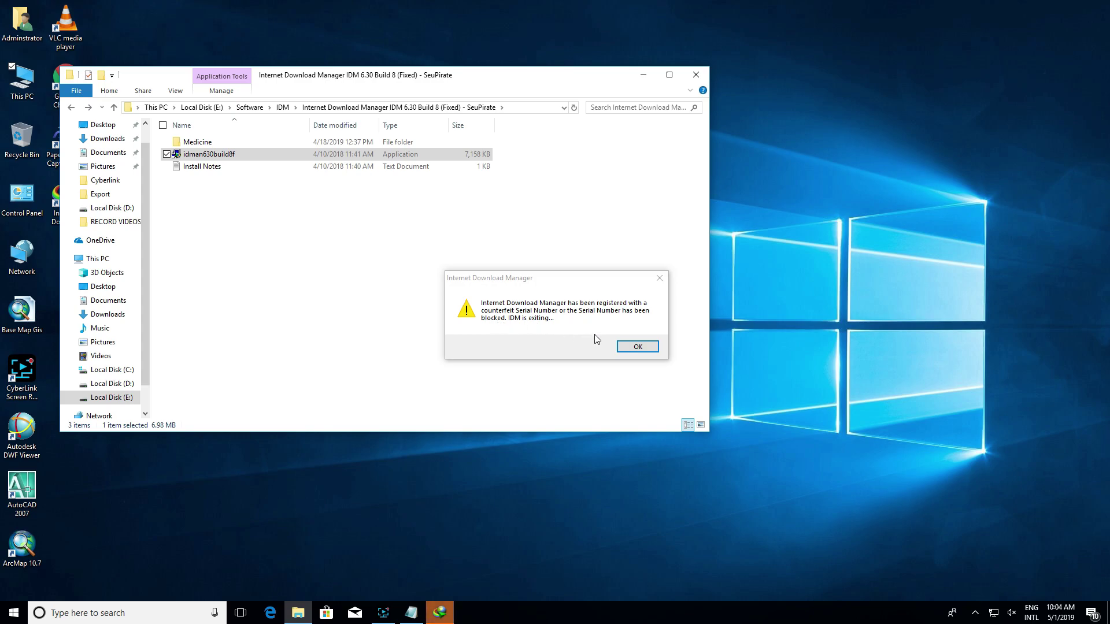
{"action": "left_click", "coordinate": [636, 346]}
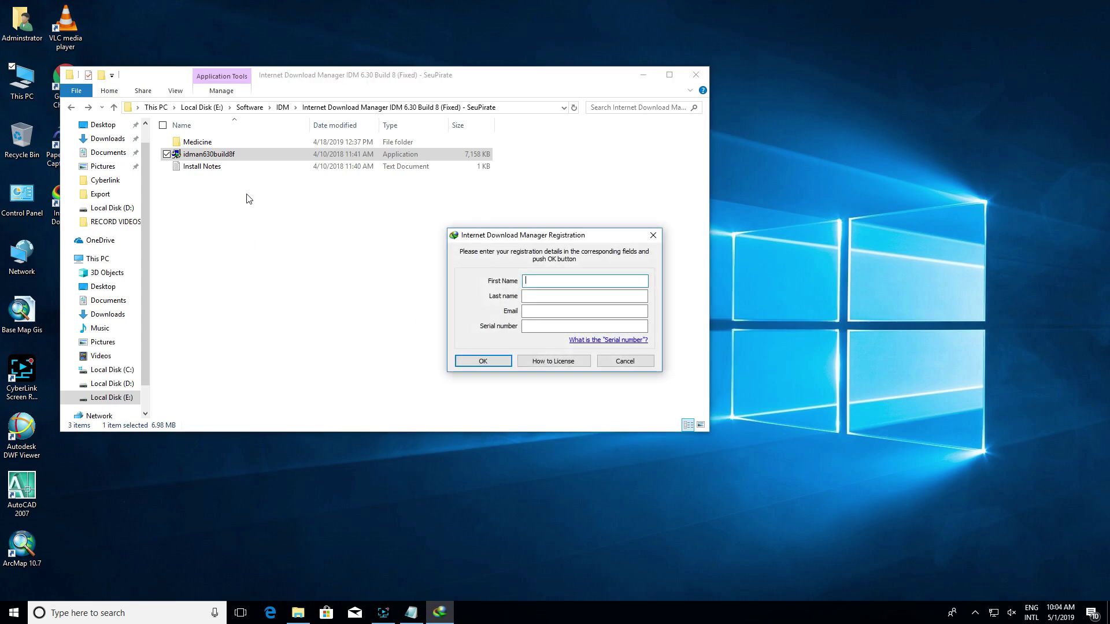
{"action": "left_click", "coordinate": [618, 358]}
Copy the IDMan and IDMCleaner files from the Crack folder inside Medicine.
{"action": "double_click", "coordinate": [215, 144]}
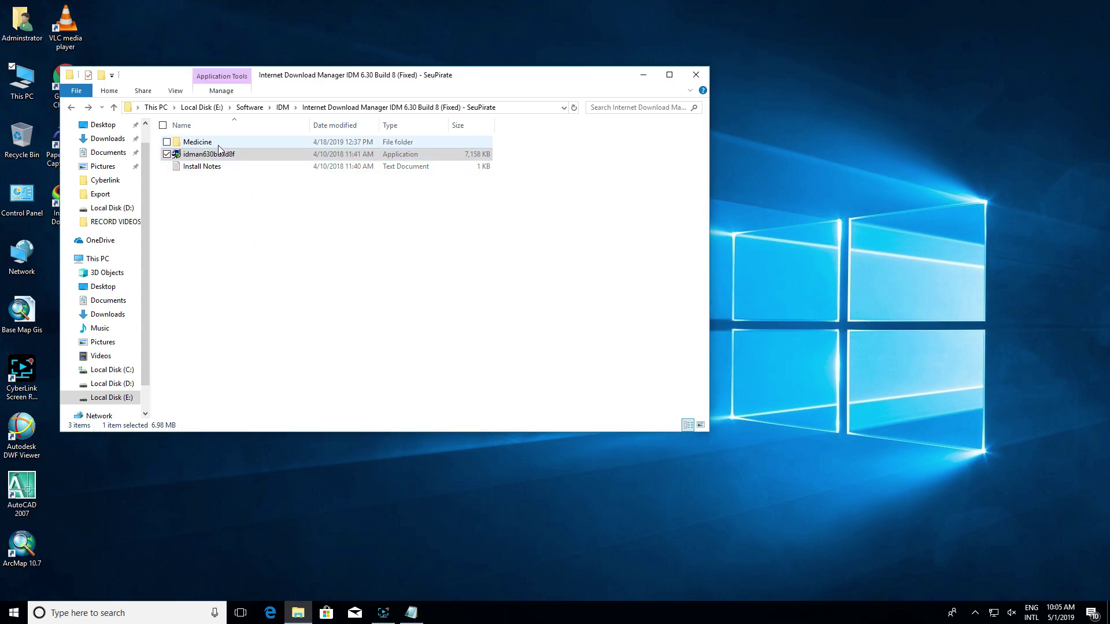
{"action": "left_click_drag", "start_coordinate": [301, 78], "coordinate": [434, 86]}
{"action": "left_click", "coordinate": [327, 149]}
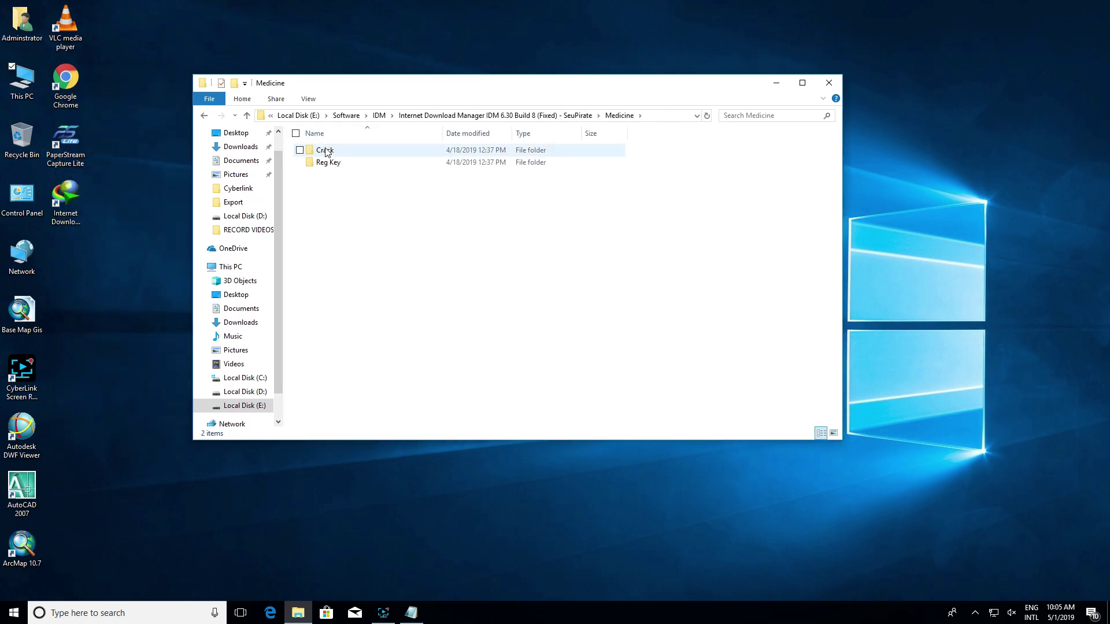
{"action": "double_click", "coordinate": [327, 149]}
{"action": "left_click_drag", "start_coordinate": [385, 200], "coordinate": [329, 148]}
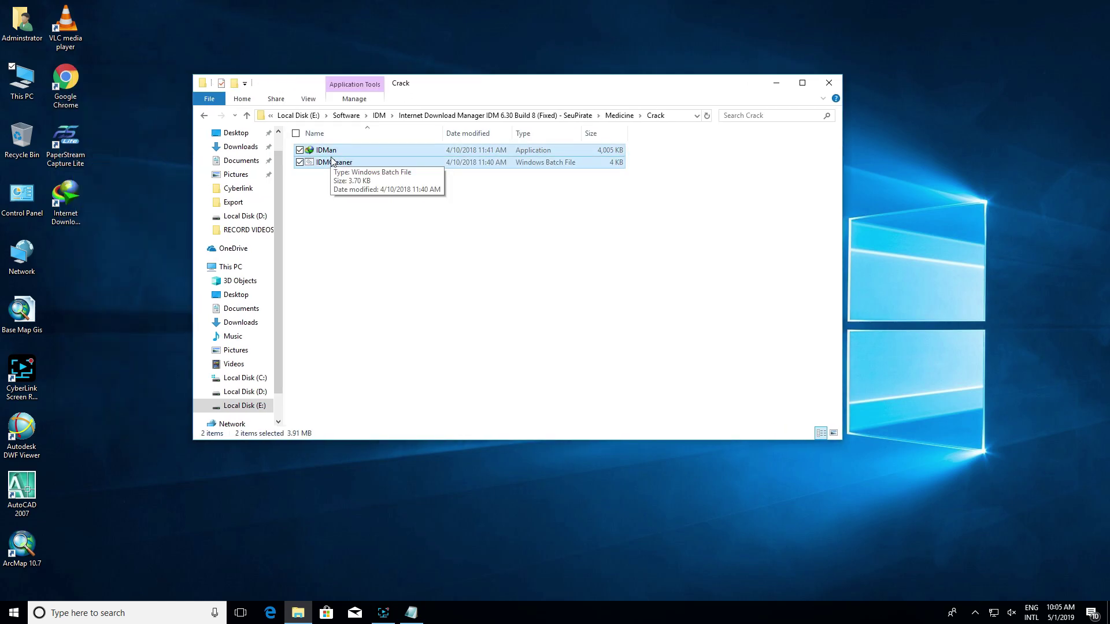
{"action": "right_click", "coordinate": [332, 160]}
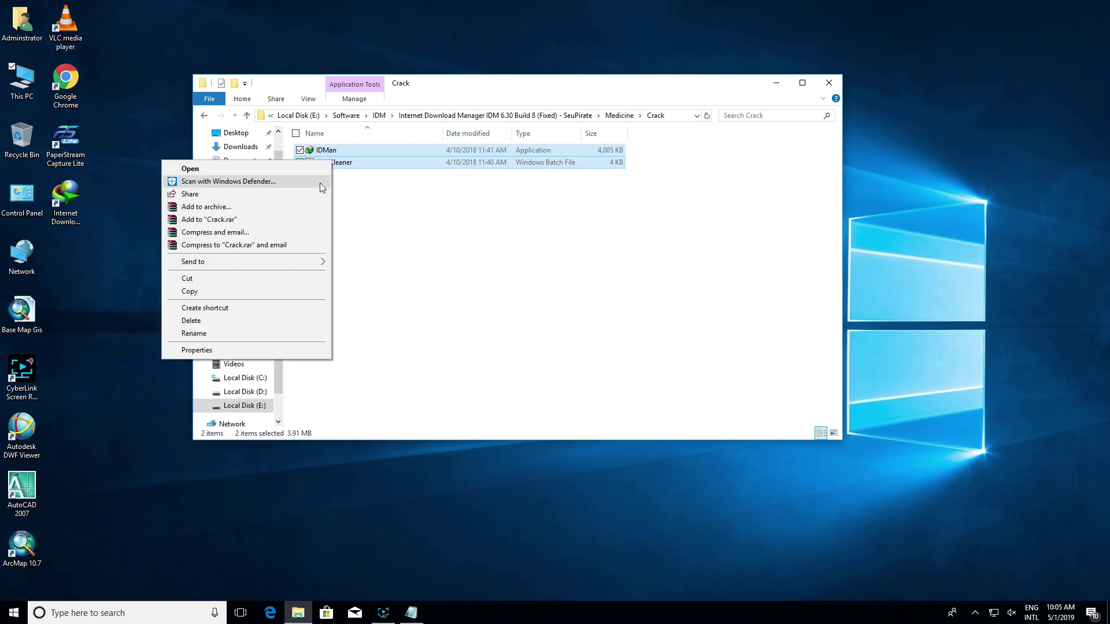
{"action": "left_click", "coordinate": [202, 290]}
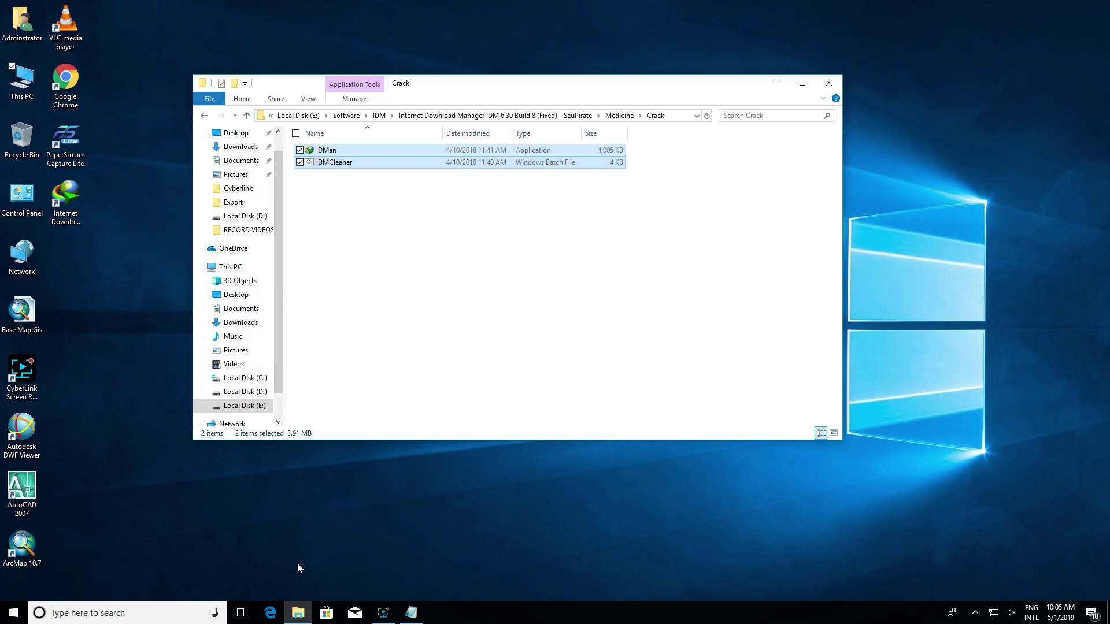
Review the third instruction in Install Notes about copying IDMan.exe to the install directory.
{"action": "left_click", "coordinate": [411, 613]}
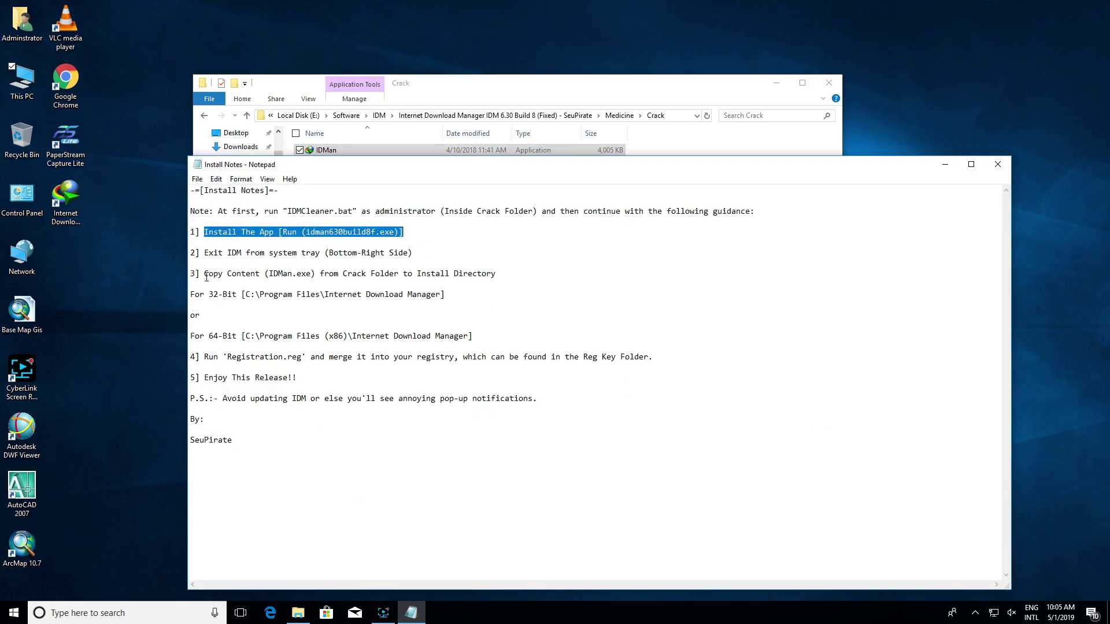
{"action": "left_click_drag", "start_coordinate": [206, 277], "coordinate": [429, 281]}
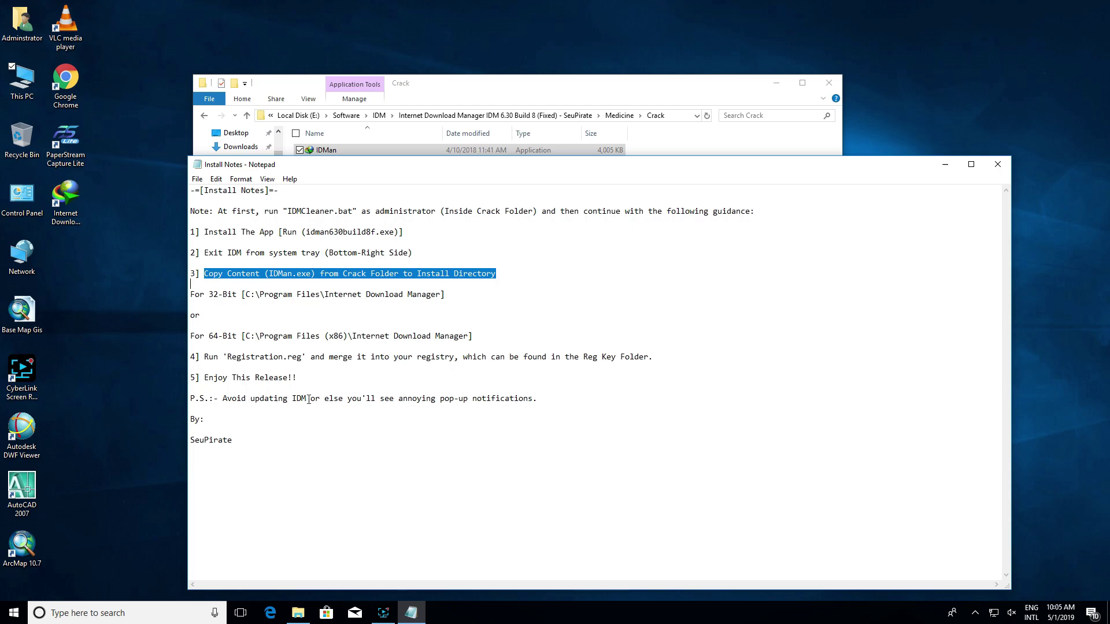
{"action": "left_click", "coordinate": [945, 164]}
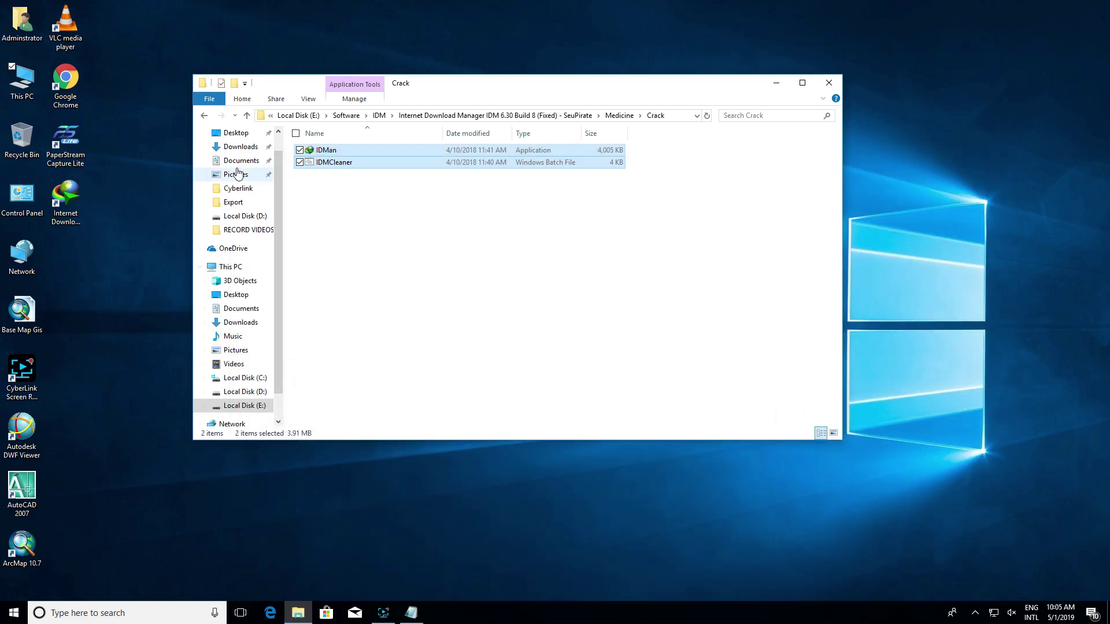
Paste the copied files into the Internet Download Manager install folder, replacing IDMan.exe and granting administrator permission.
{"action": "right_click", "coordinate": [73, 203]}
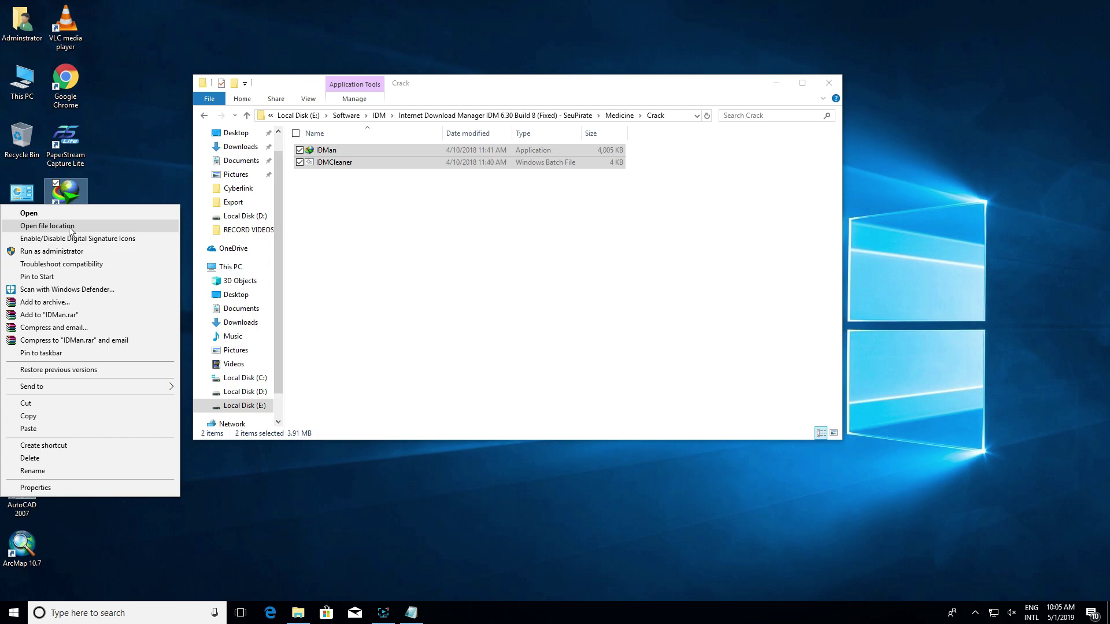
{"action": "left_click", "coordinate": [68, 225]}
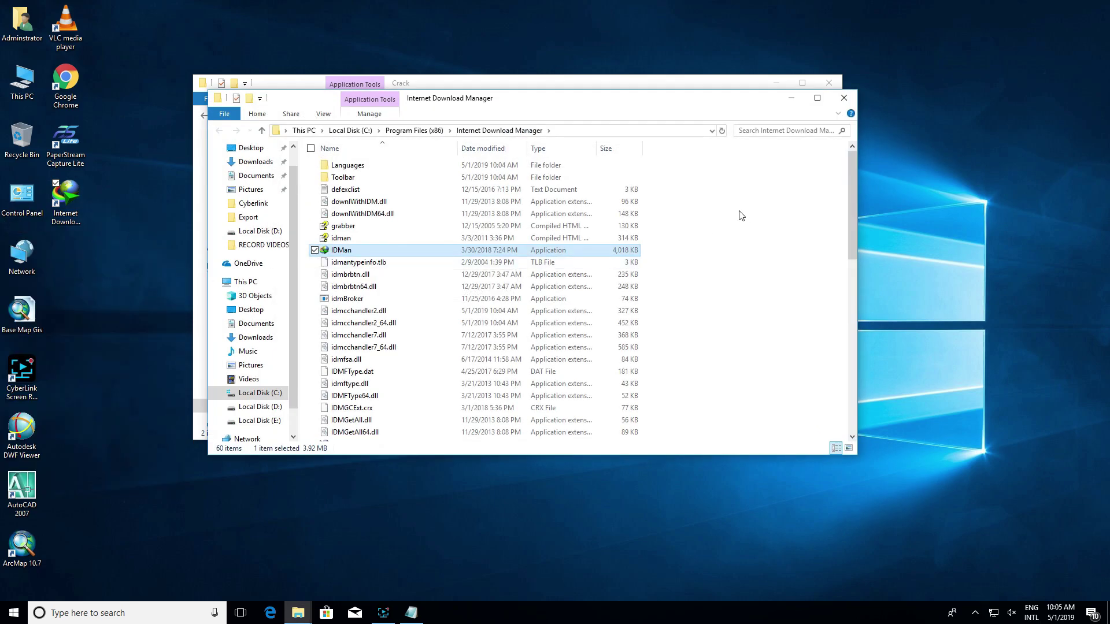
{"action": "right_click", "coordinate": [604, 213]}
{"action": "left_click", "coordinate": [653, 289]}
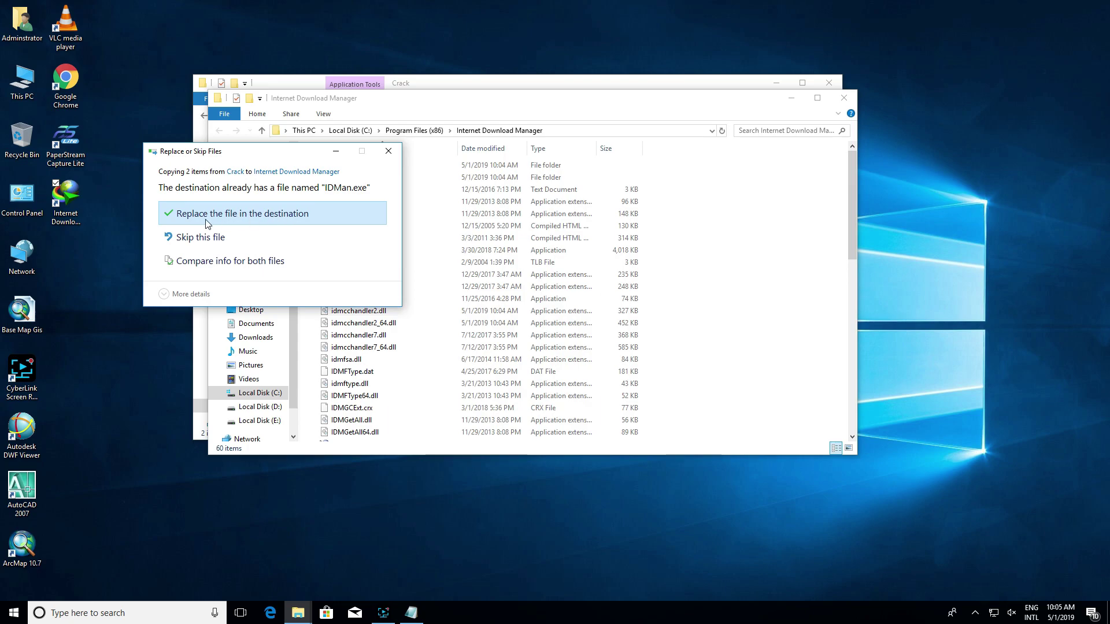
{"action": "left_click", "coordinate": [227, 215]}
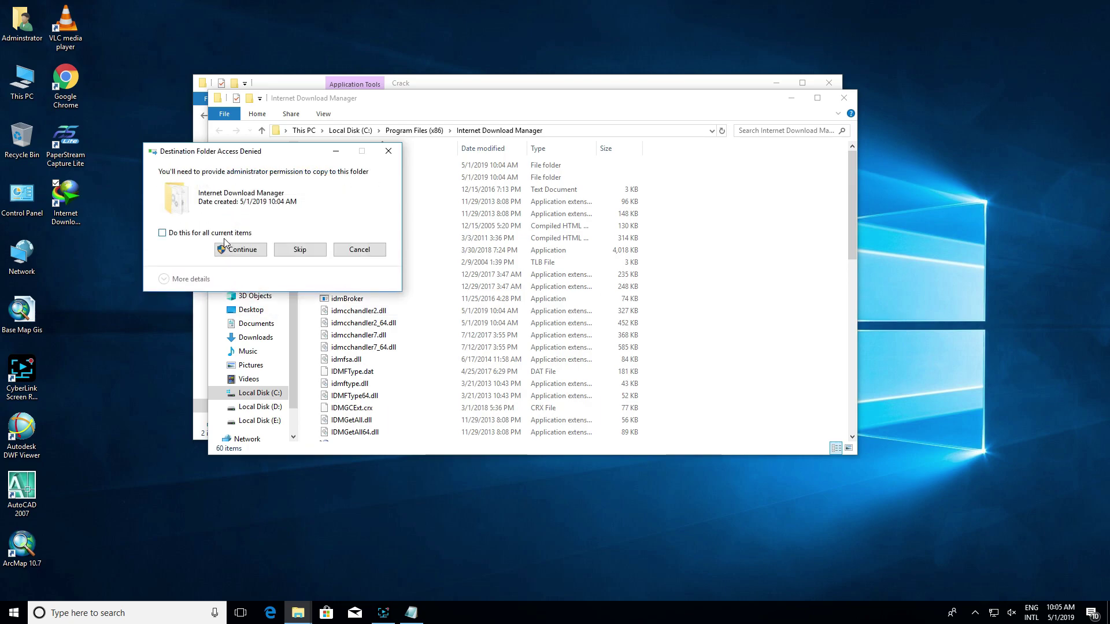
{"action": "left_click", "coordinate": [233, 250]}
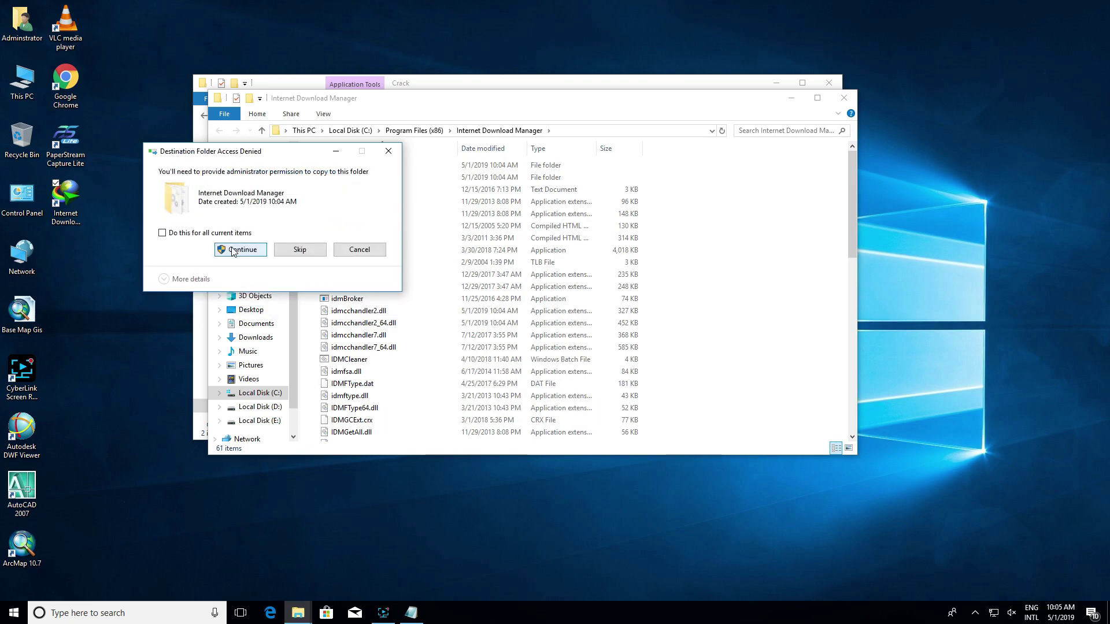
{"action": "left_click", "coordinate": [233, 250]}
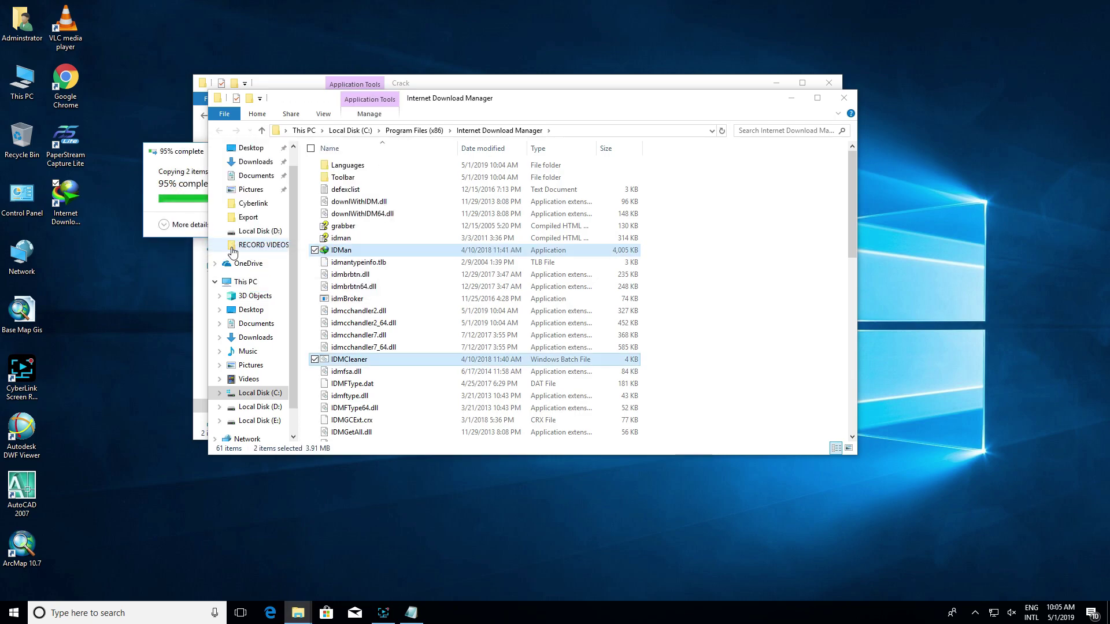
Refresh the Internet Download Manager install folder and close its window.
{"action": "right_click", "coordinate": [781, 215]}
{"action": "left_click", "coordinate": [720, 261]}
{"action": "right_click", "coordinate": [750, 214]}
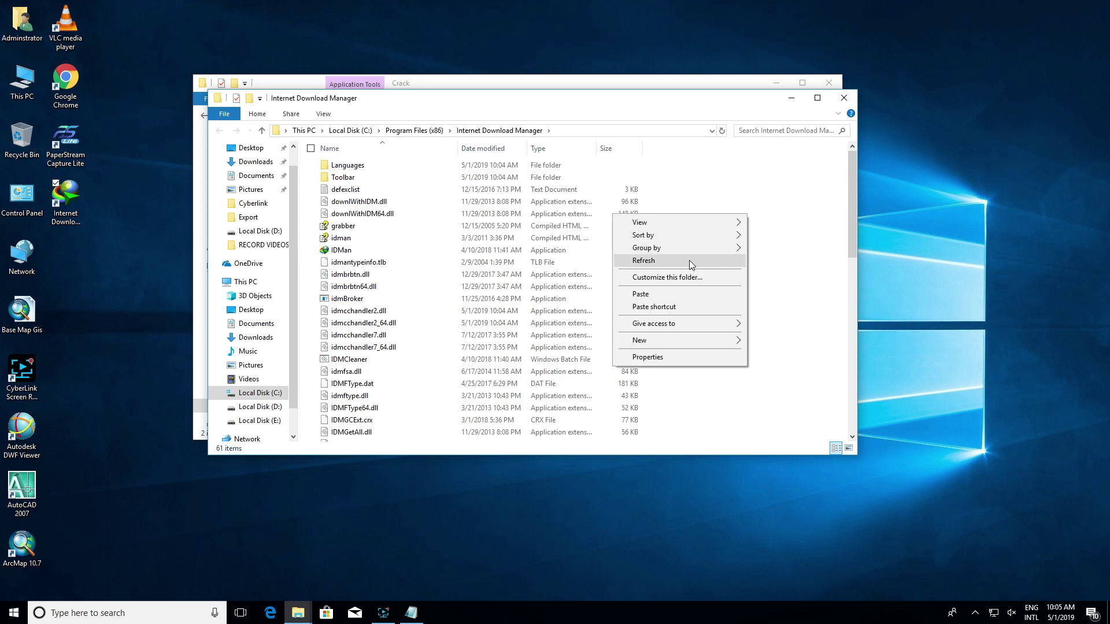
{"action": "left_click", "coordinate": [689, 261]}
{"action": "right_click", "coordinate": [722, 220]}
{"action": "left_click", "coordinate": [680, 261]}
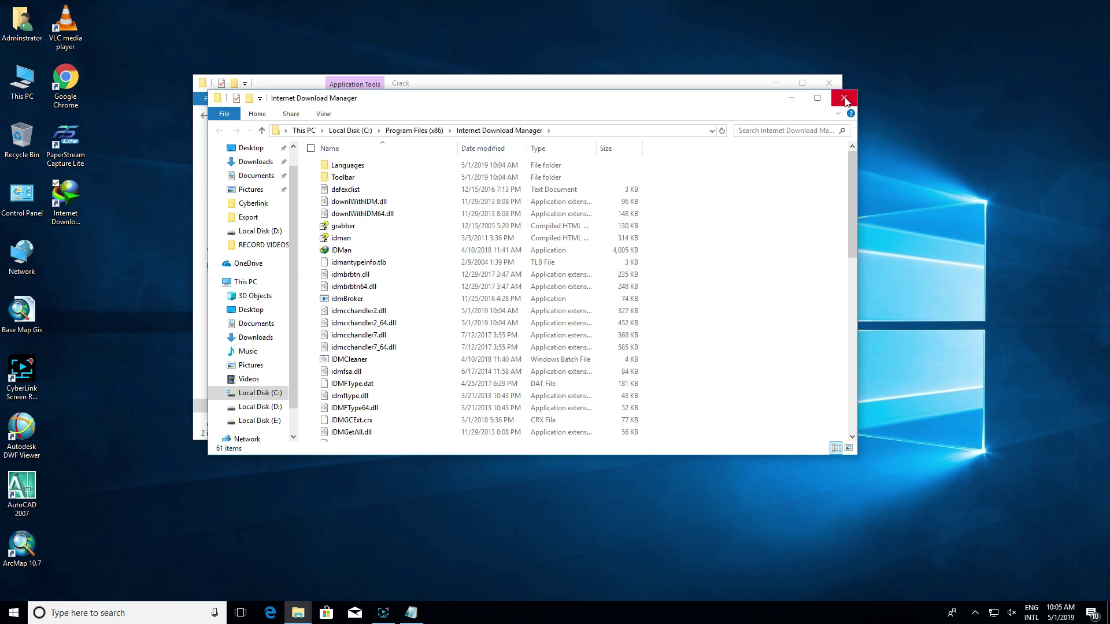
{"action": "left_click", "coordinate": [844, 97]}
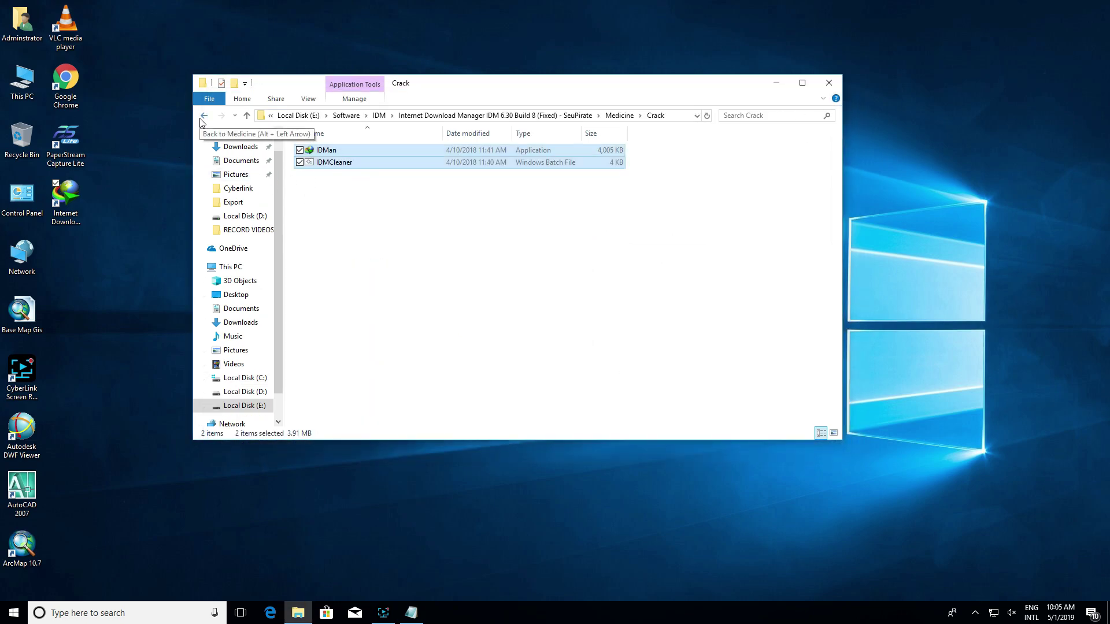
Merge the Registration file from the Reg Key folder into the Windows registry and close the folder window.
{"action": "left_click", "coordinate": [204, 115]}
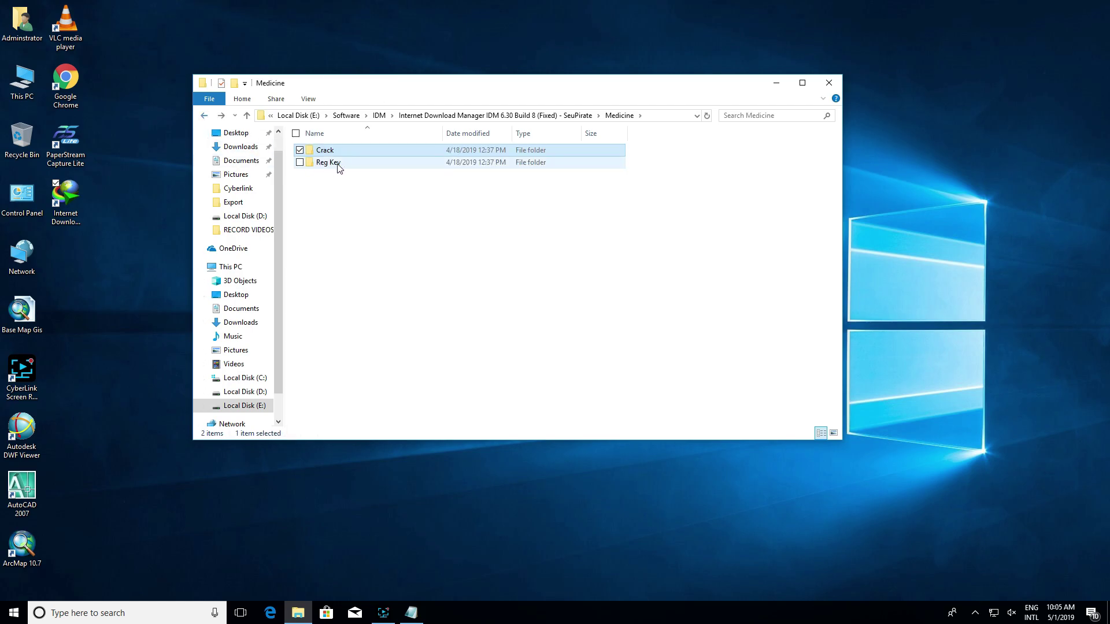
{"action": "double_click", "coordinate": [339, 166]}
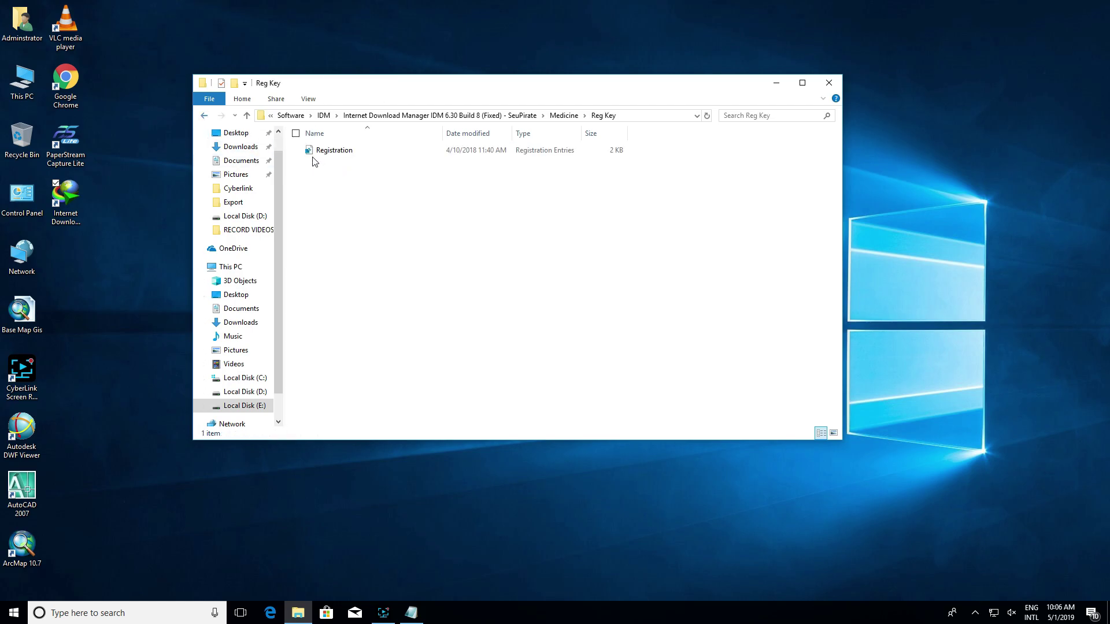
{"action": "left_click", "coordinate": [348, 151]}
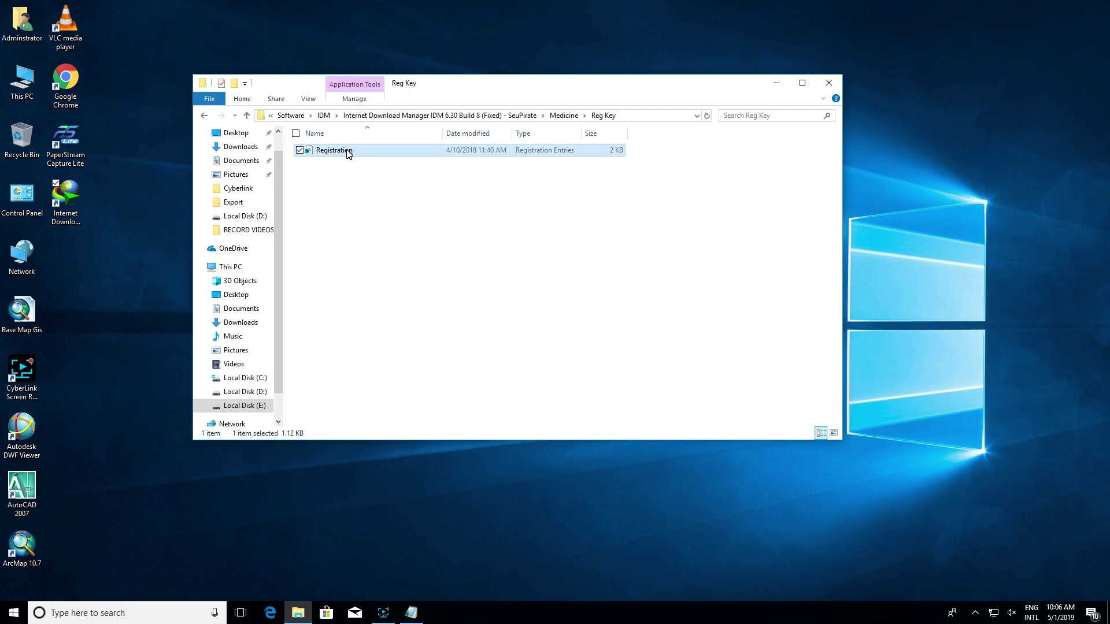
{"action": "double_click", "coordinate": [349, 151]}
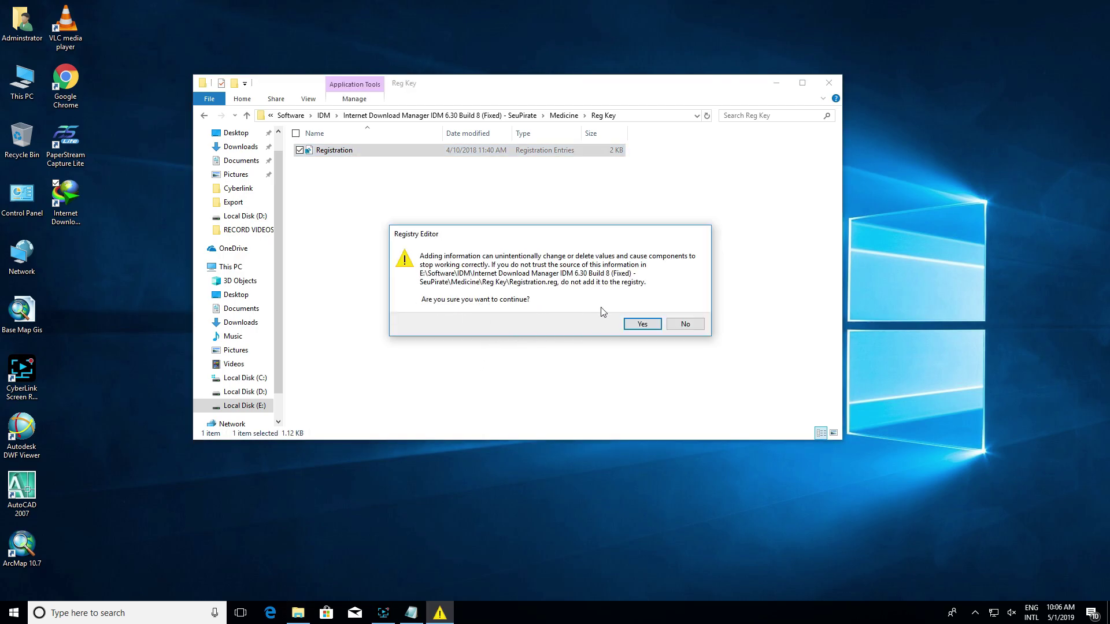
{"action": "left_click", "coordinate": [641, 324]}
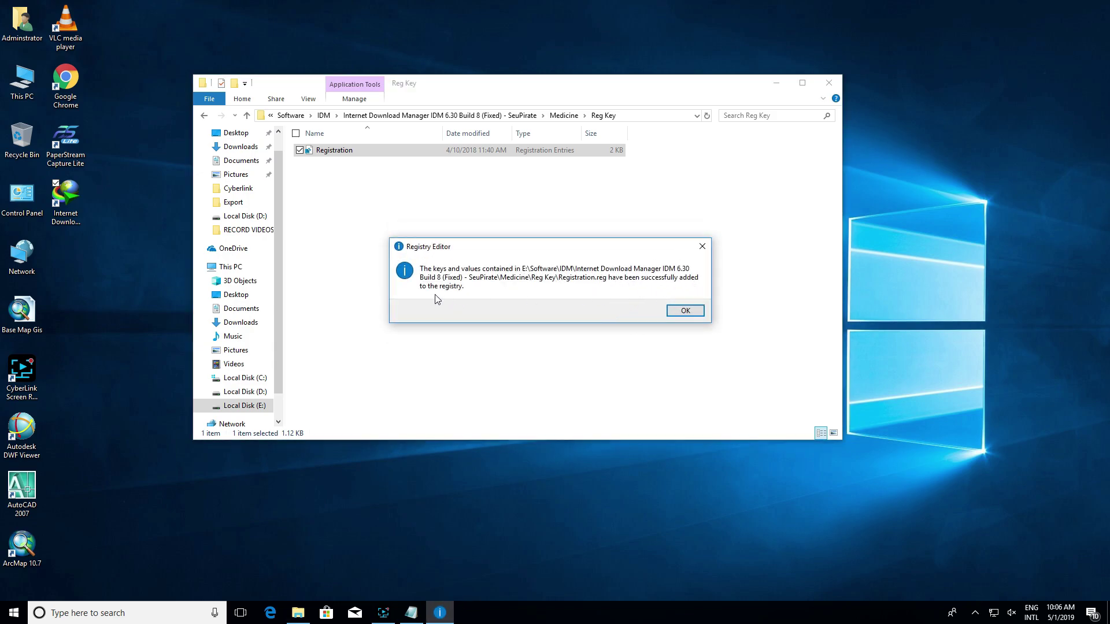
{"action": "left_click", "coordinate": [669, 311]}
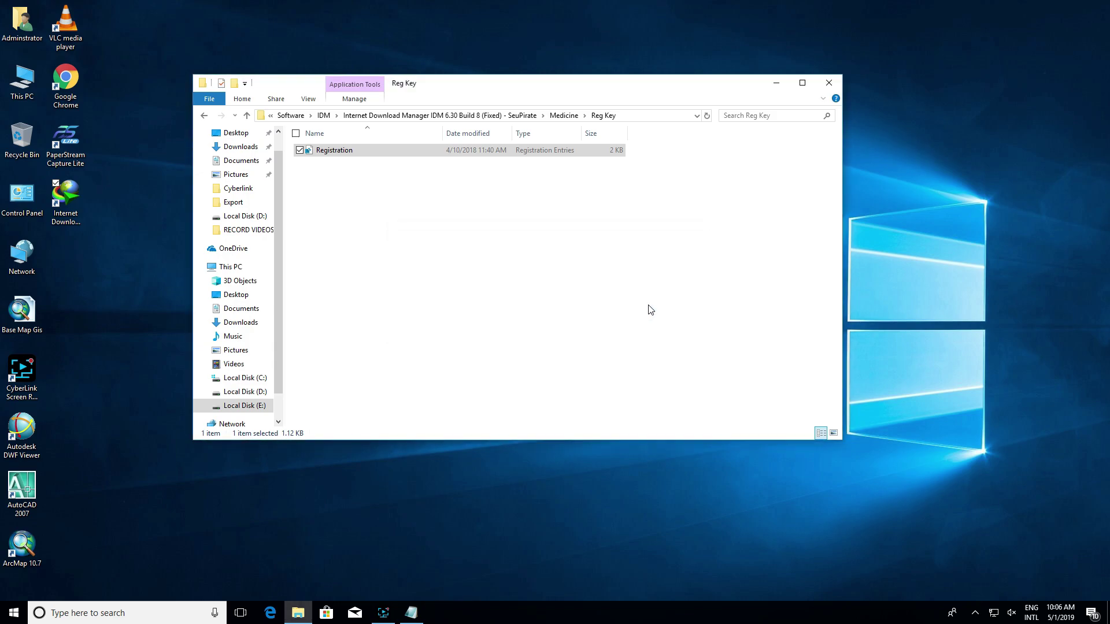
{"action": "left_click", "coordinate": [829, 83]}
{"action": "right_click", "coordinate": [501, 130]}
{"action": "left_click", "coordinate": [432, 160]}
{"action": "right_click", "coordinate": [439, 130]}
{"action": "left_click", "coordinate": [379, 166]}
Launch Internet Download Manager from the desktop, dismiss its startup windows, and check the registration options.
{"action": "double_click", "coordinate": [75, 199]}
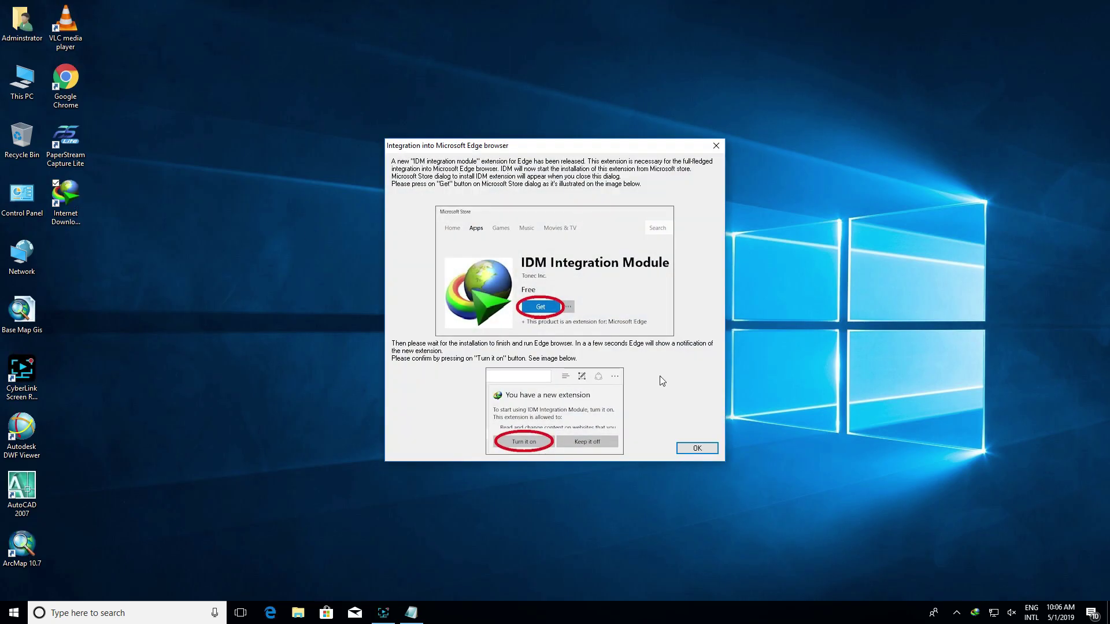
{"action": "left_click", "coordinate": [705, 448]}
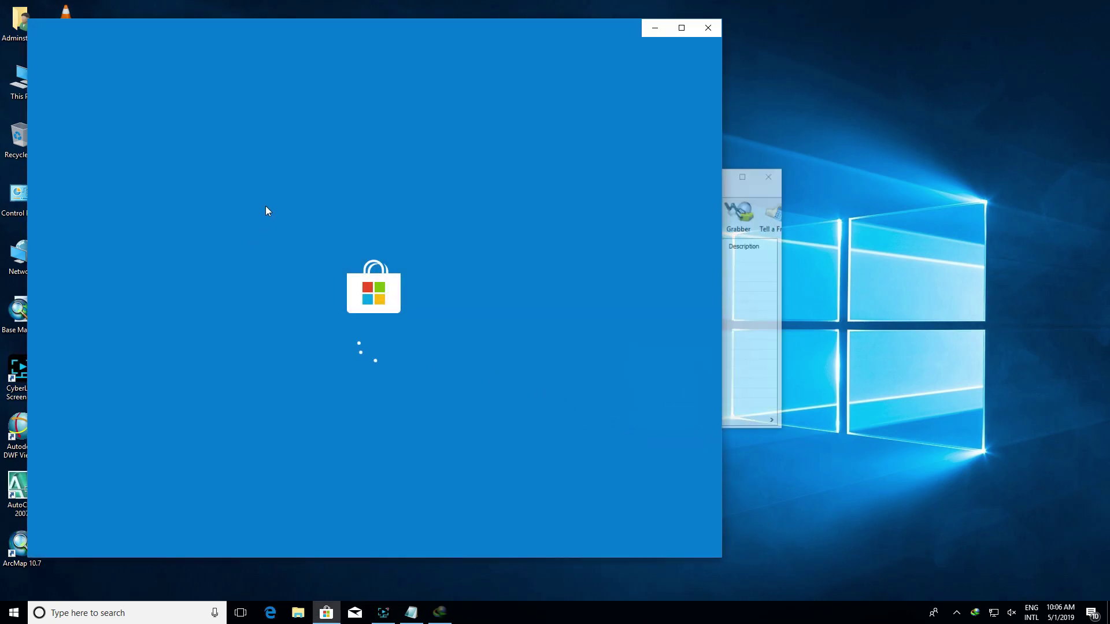
{"action": "left_click", "coordinate": [717, 28]}
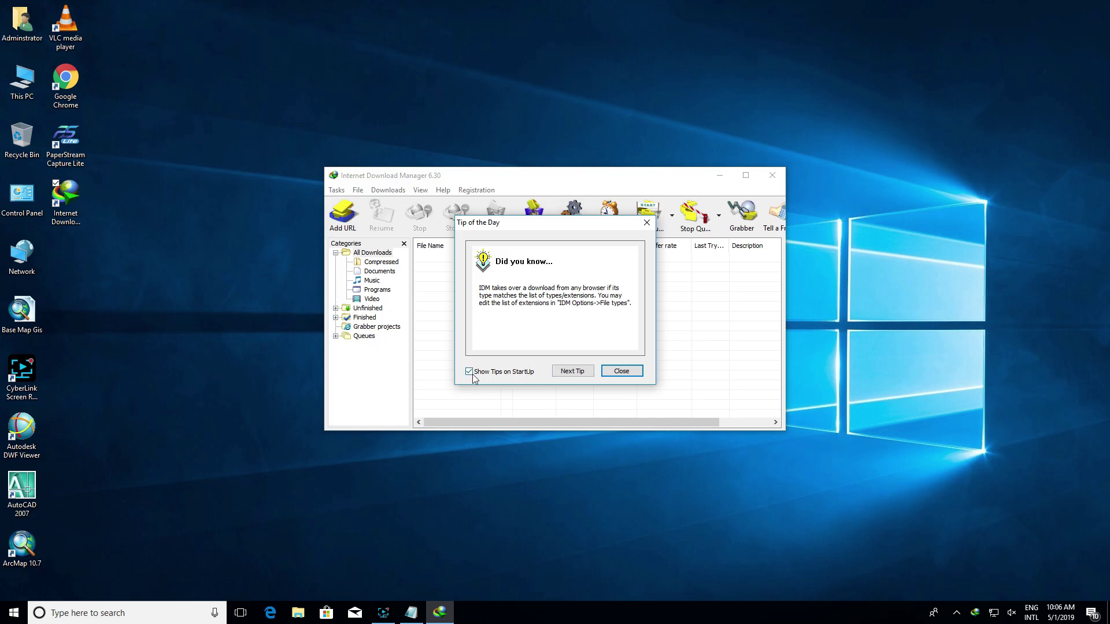
{"action": "left_click", "coordinate": [621, 370]}
{"action": "left_click", "coordinate": [476, 190]}
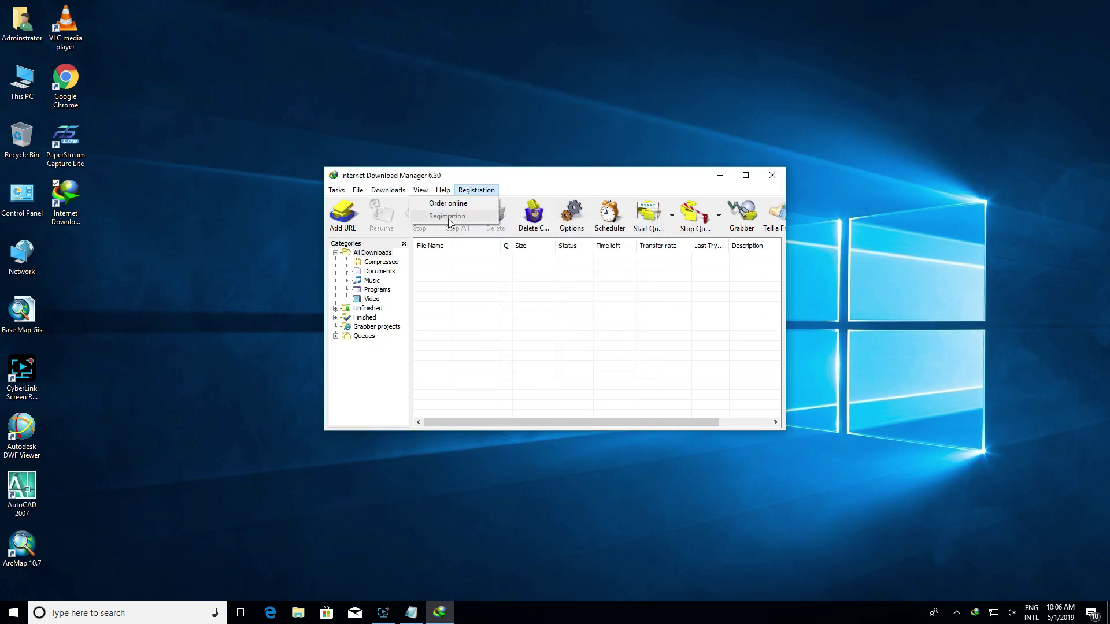
Close the Internet Download Manager window and refresh the desktop.
{"action": "left_click", "coordinate": [772, 175]}
{"action": "right_click", "coordinate": [388, 117]}
{"action": "left_click", "coordinate": [468, 150]}
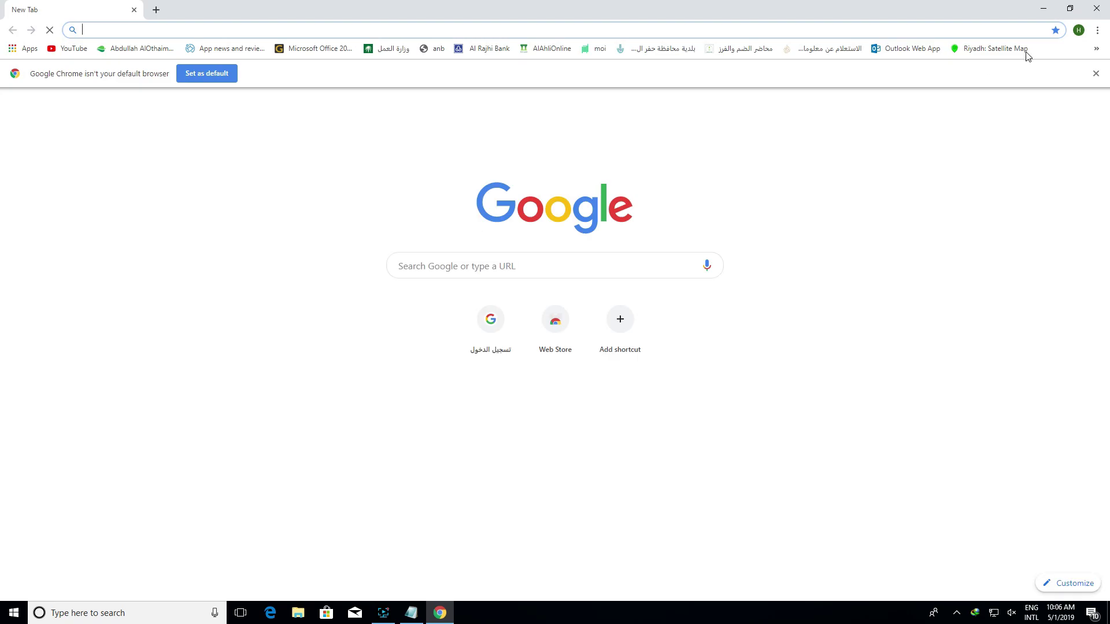
Switch to Google Chrome and open its Extensions page.
{"action": "left_click", "coordinate": [1098, 30]}
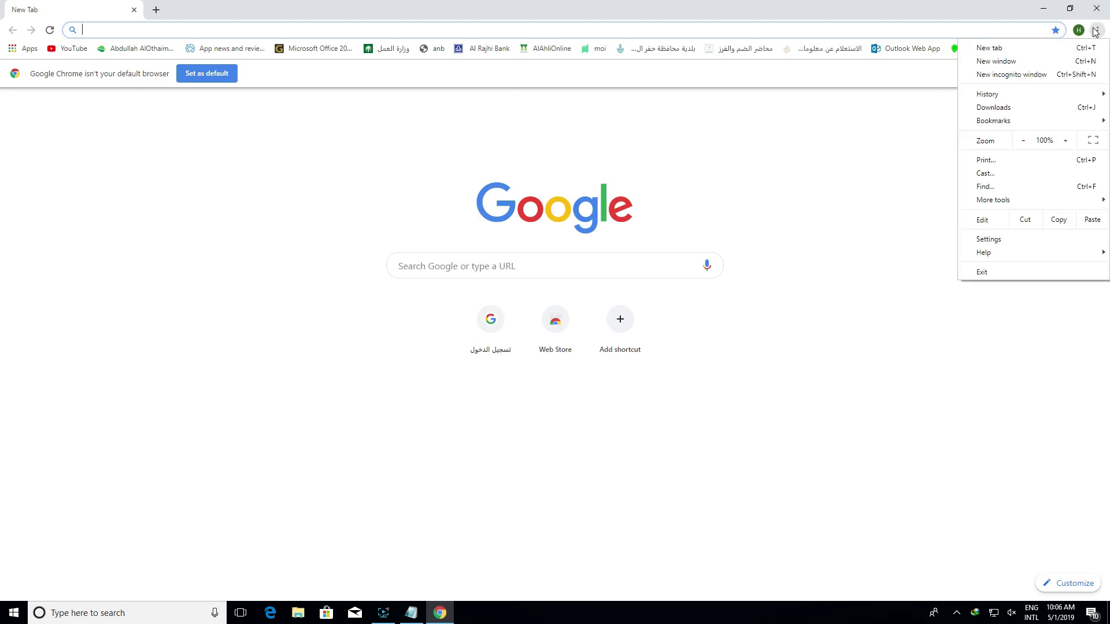
{"action": "mouse_move", "coordinate": [1004, 202]}
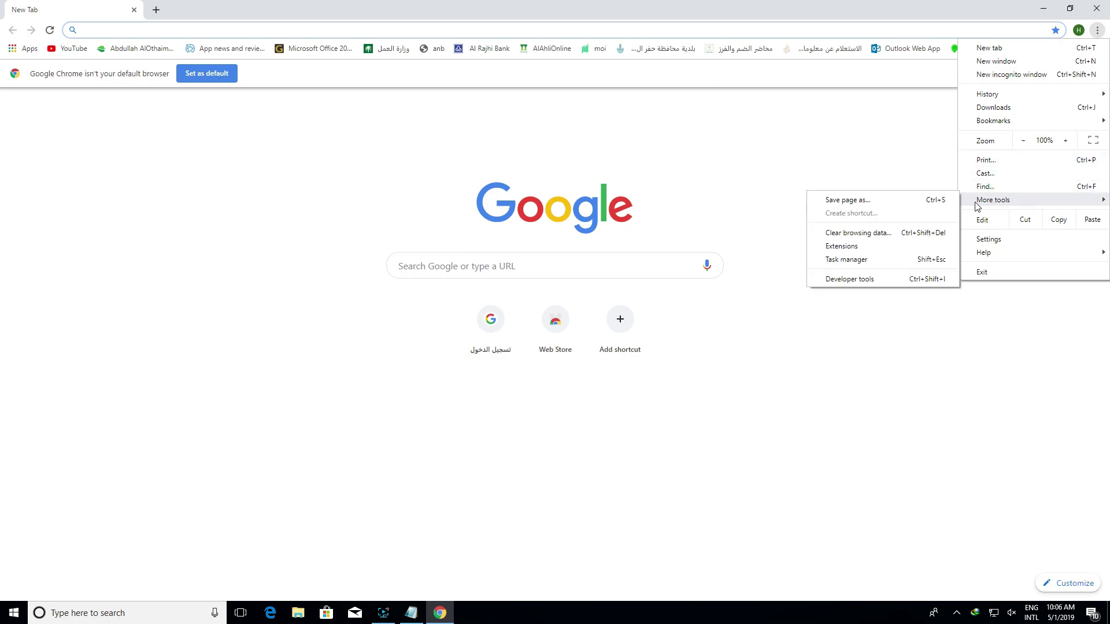
{"action": "left_click", "coordinate": [859, 246]}
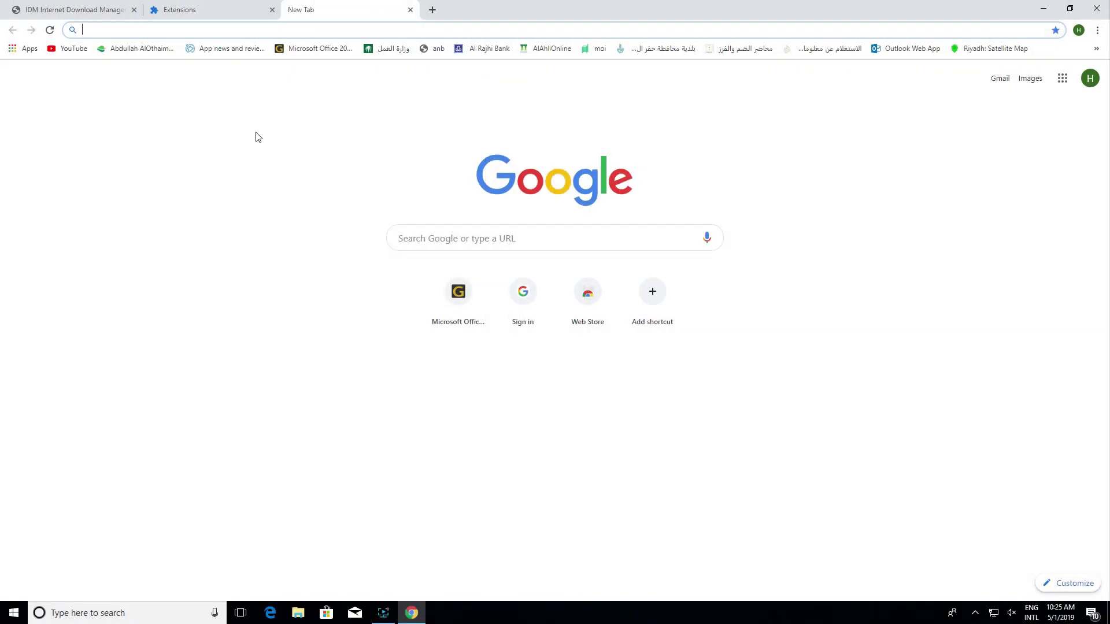
Look up "idm ext" and read the suggested internetdownloadmanager.com page on installing and configuring the IDM extension for Chrome.
{"action": "type", "text": "i"}
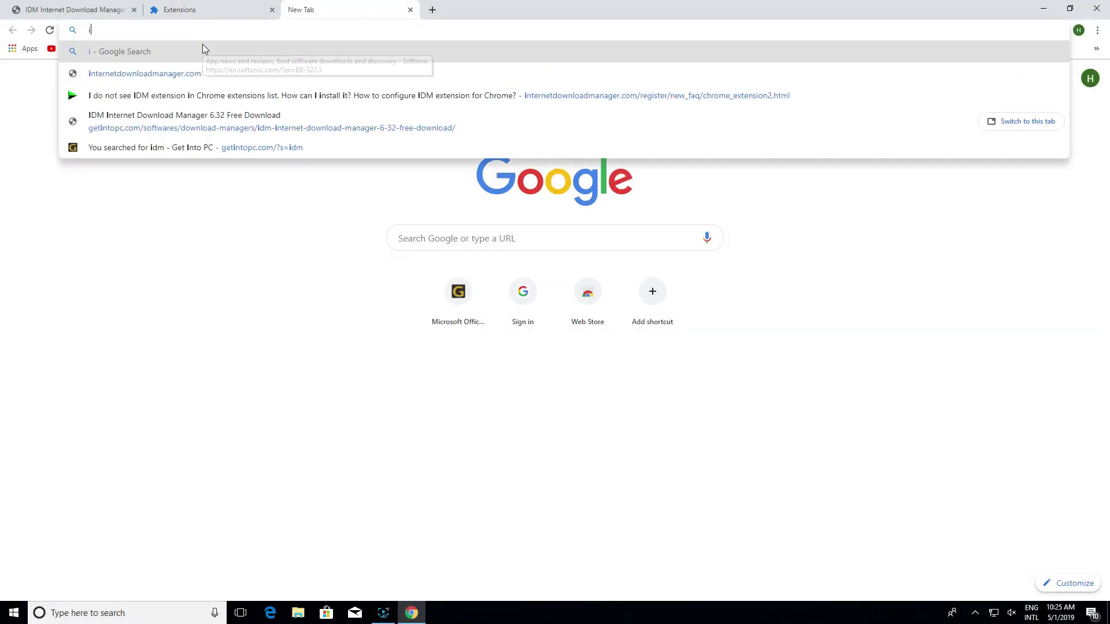
{"action": "type", "text": "dm"}
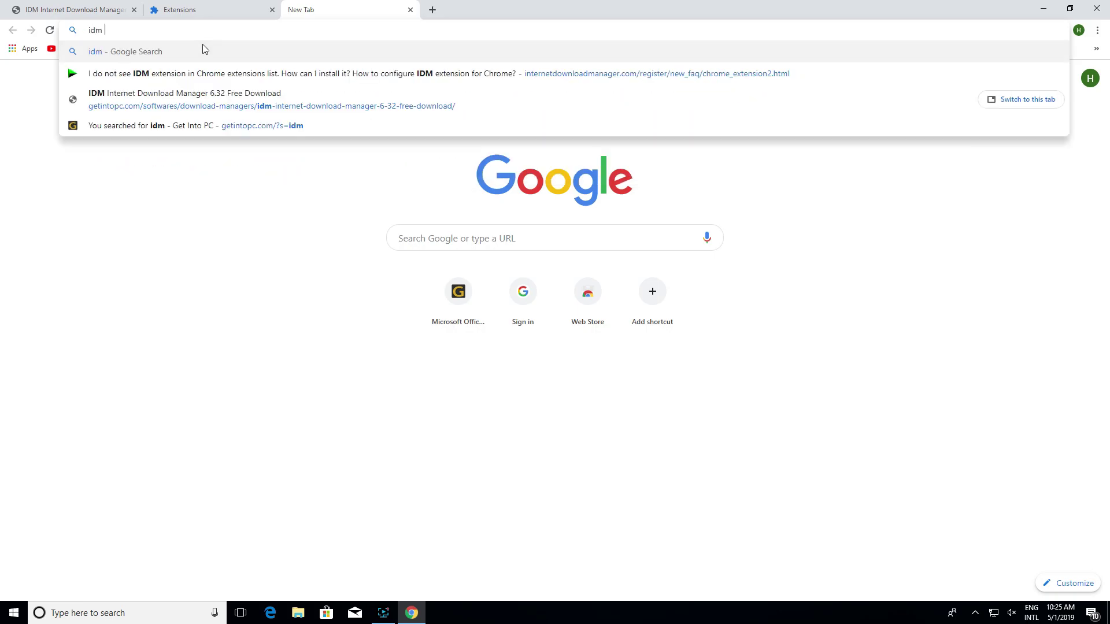
{"action": "type", "text": " ext"}
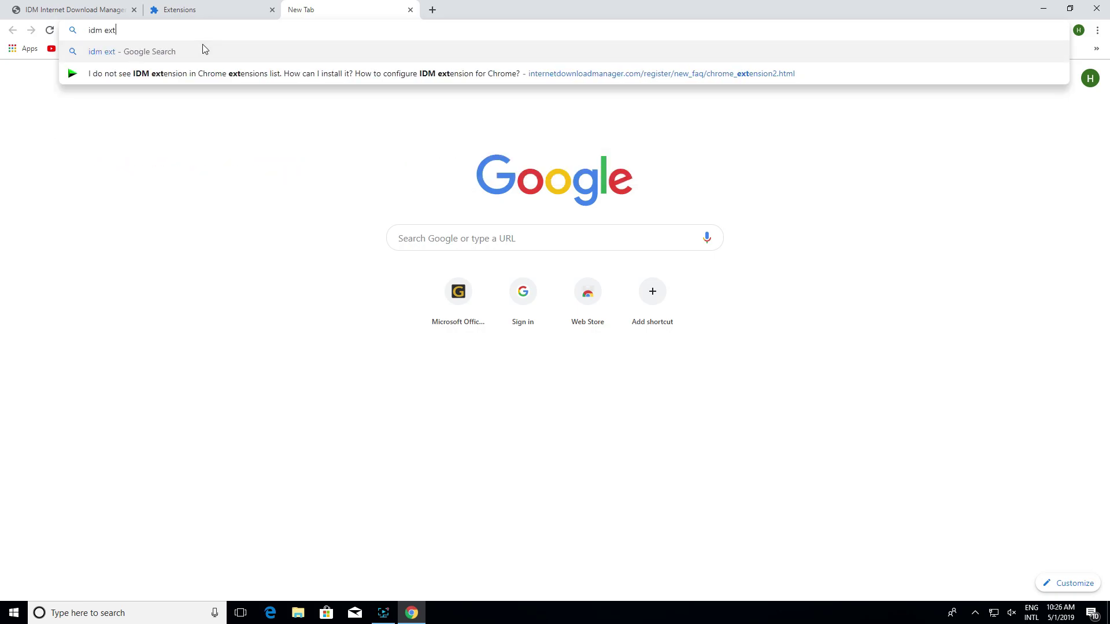
{"action": "left_click", "coordinate": [199, 73]}
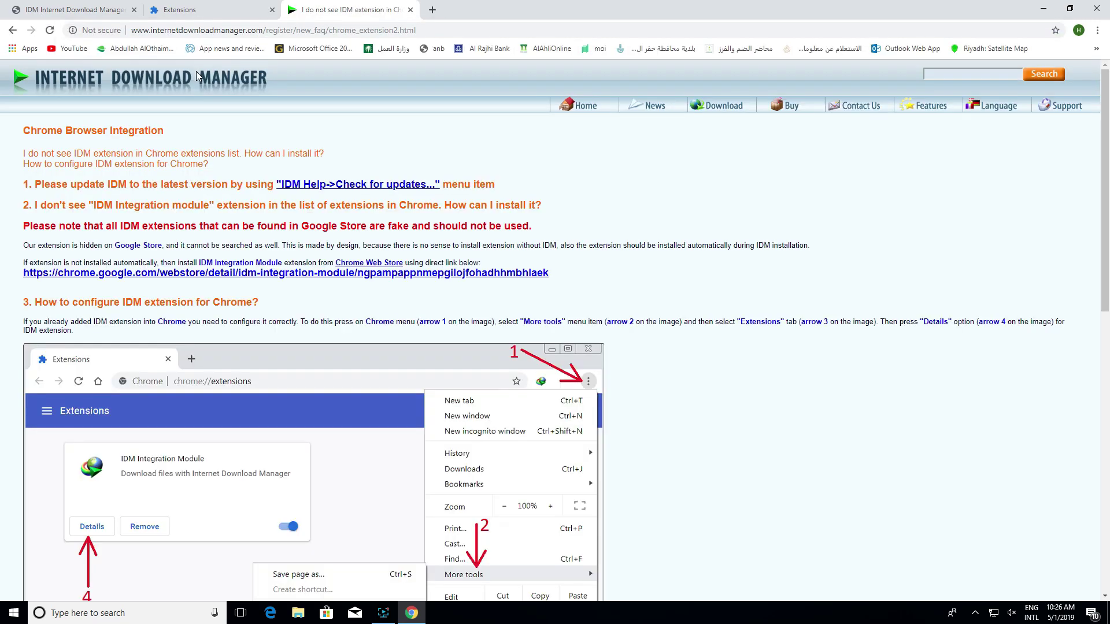
{"action": "scroll", "coordinate": [574, 376], "scroll_direction": "down", "scroll_amount": 3}
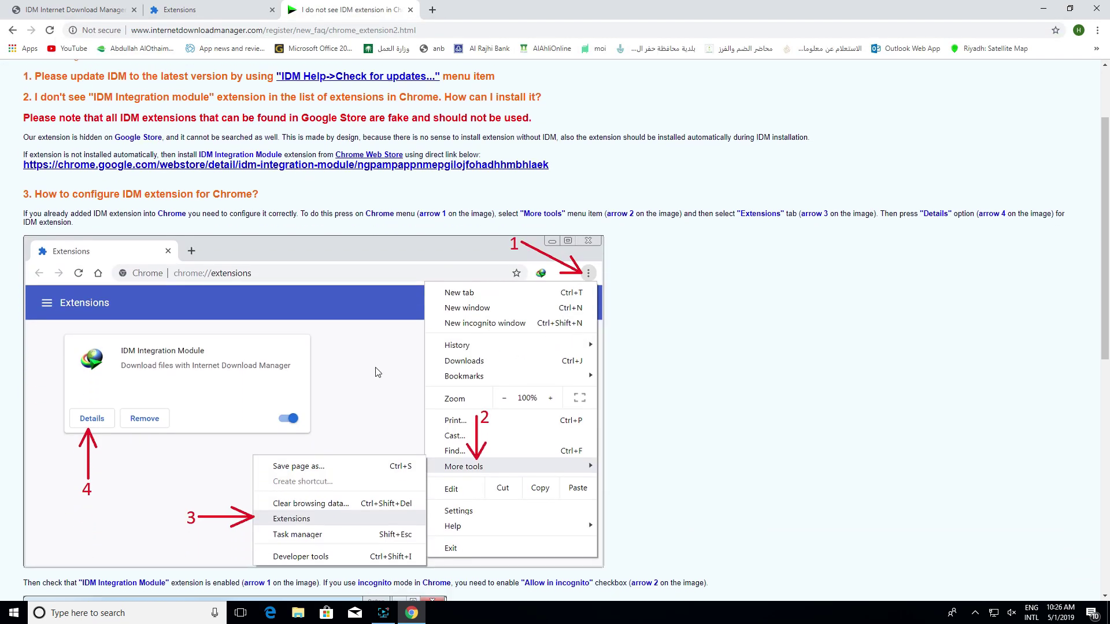
{"action": "scroll", "coordinate": [100, 359], "scroll_direction": "down", "scroll_amount": 5}
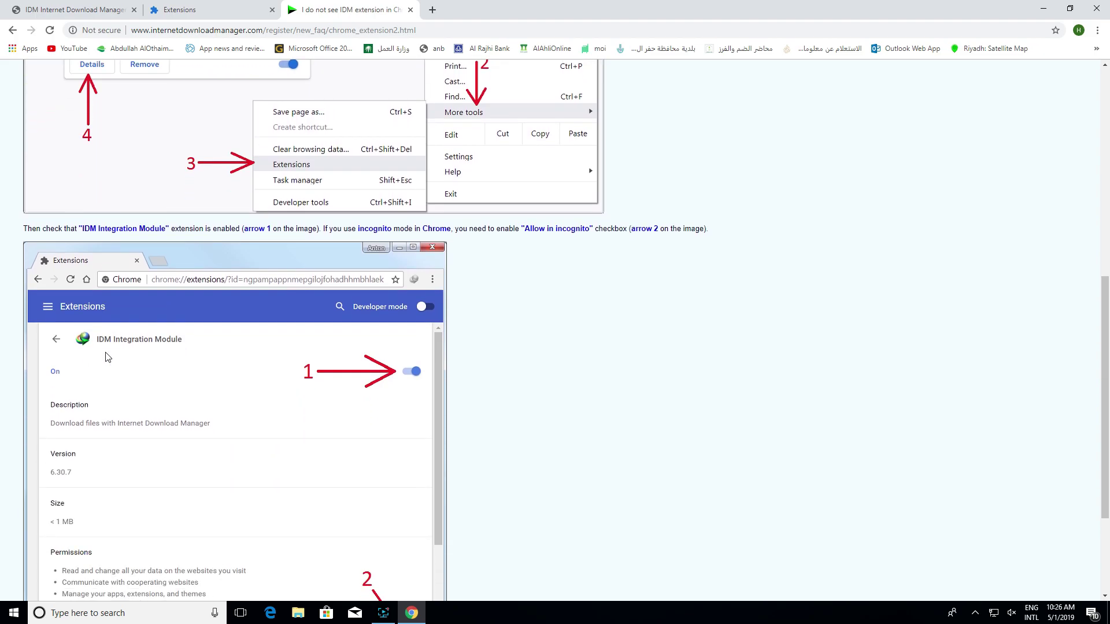
{"action": "scroll", "coordinate": [106, 357], "scroll_direction": "down", "scroll_amount": 1}
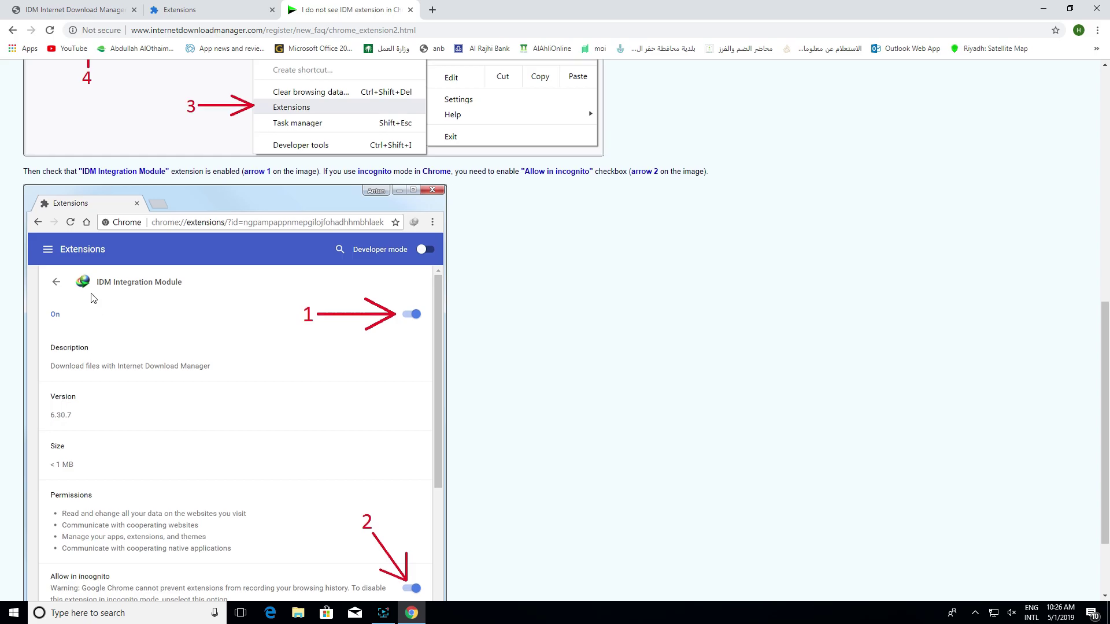
{"action": "scroll", "coordinate": [93, 298], "scroll_direction": "up", "scroll_amount": 2}
{"action": "scroll", "coordinate": [94, 297], "scroll_direction": "up", "scroll_amount": 1}
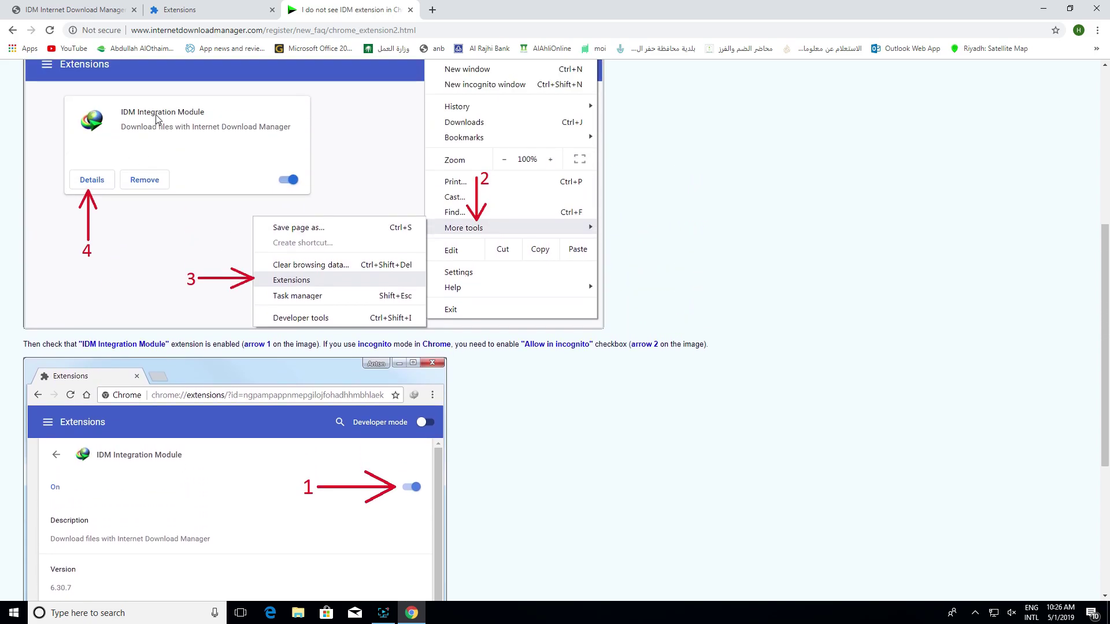
Open a new browser tab and enter "idm intregrTION" as the search query without submitting it.
{"action": "left_click", "coordinate": [433, 10]}
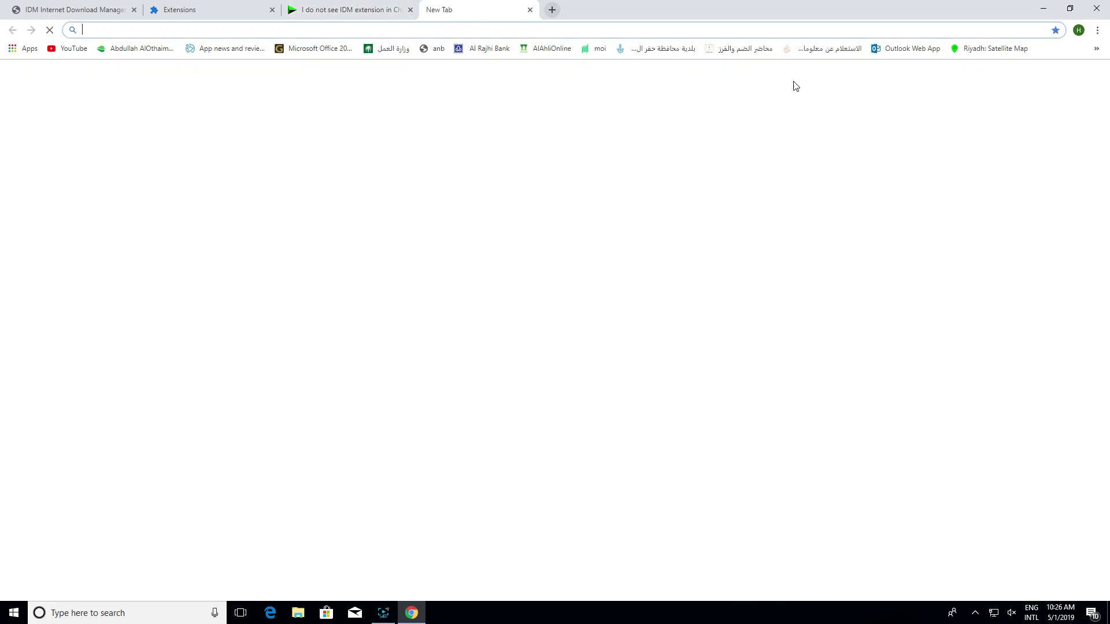
{"action": "left_click", "coordinate": [1097, 30]}
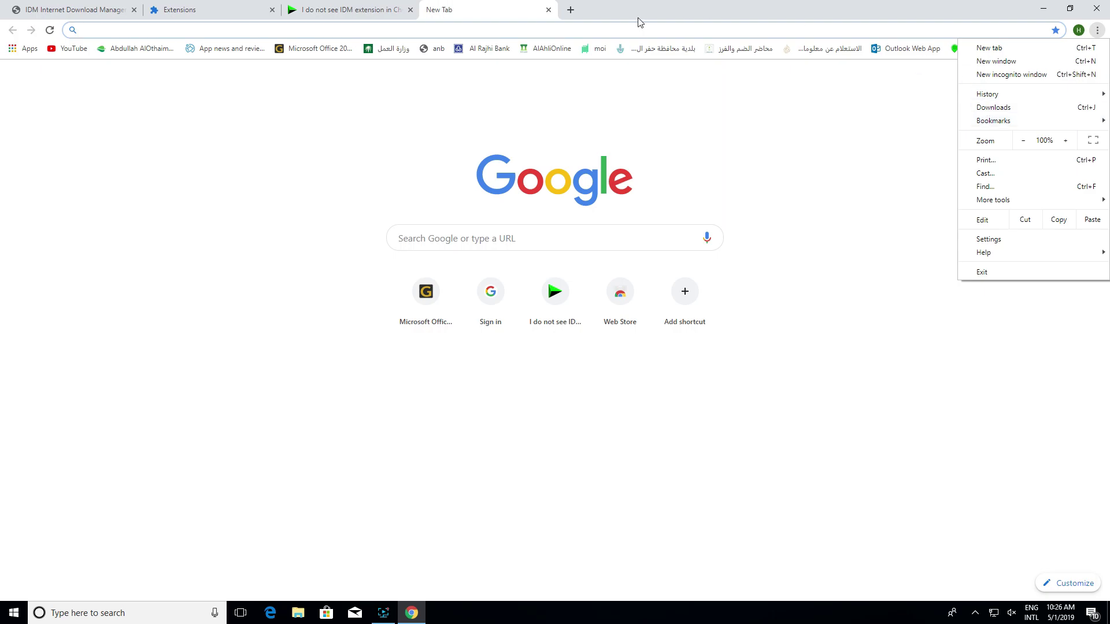
{"action": "left_click", "coordinate": [602, 30]}
{"action": "type", "text": "id"}
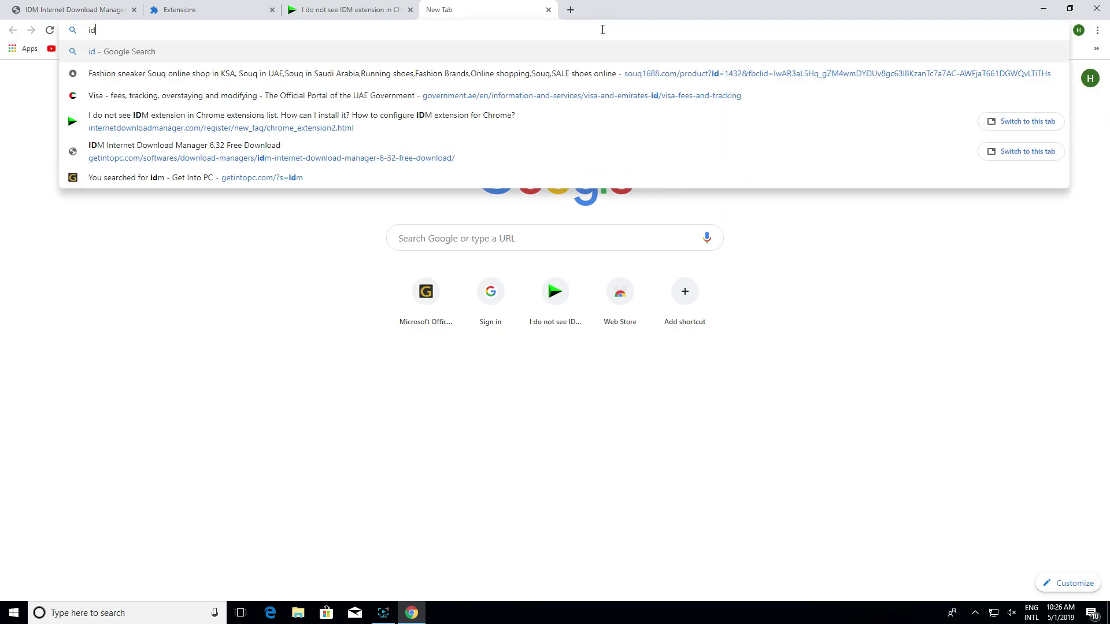
{"action": "type", "text": "m o"}
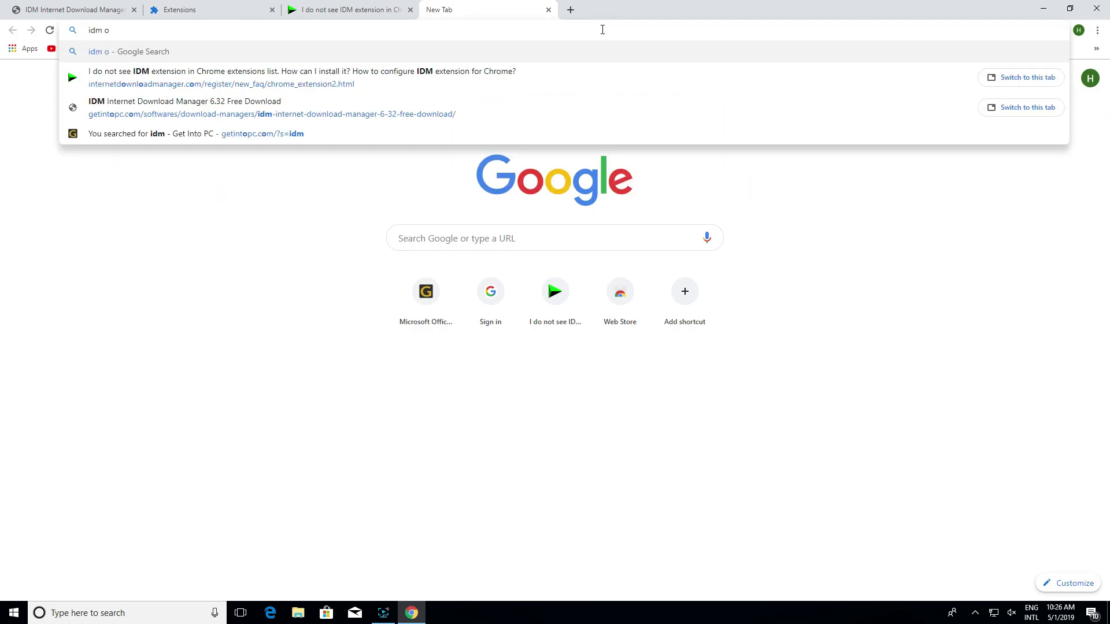
{"action": "key", "text": "BackSpace"}
{"action": "type", "text": "in"}
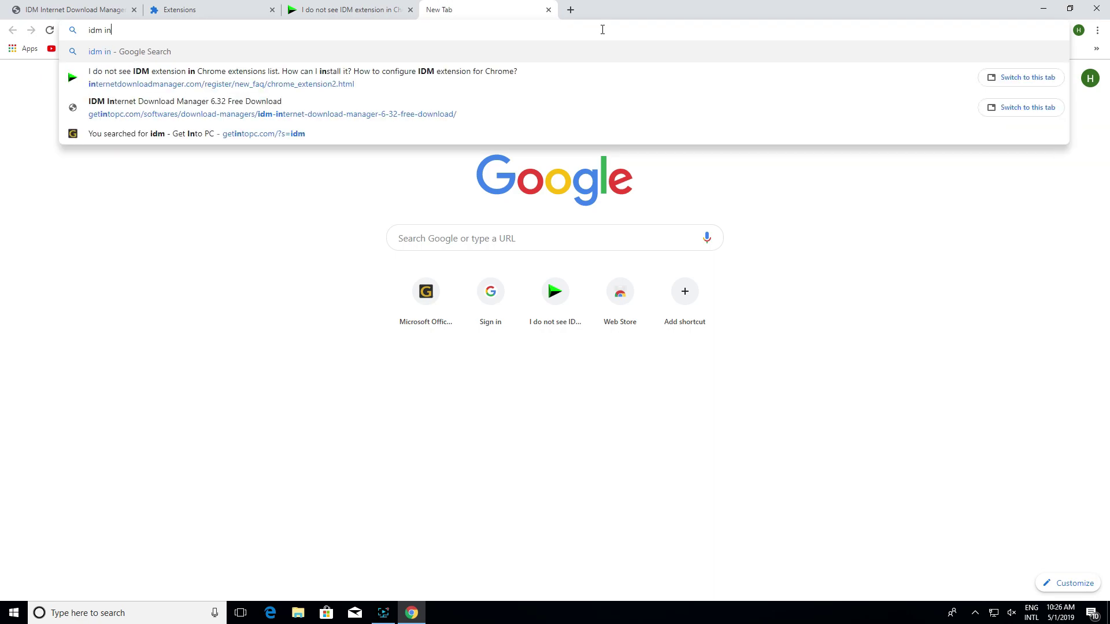
{"action": "type", "text": "tre"}
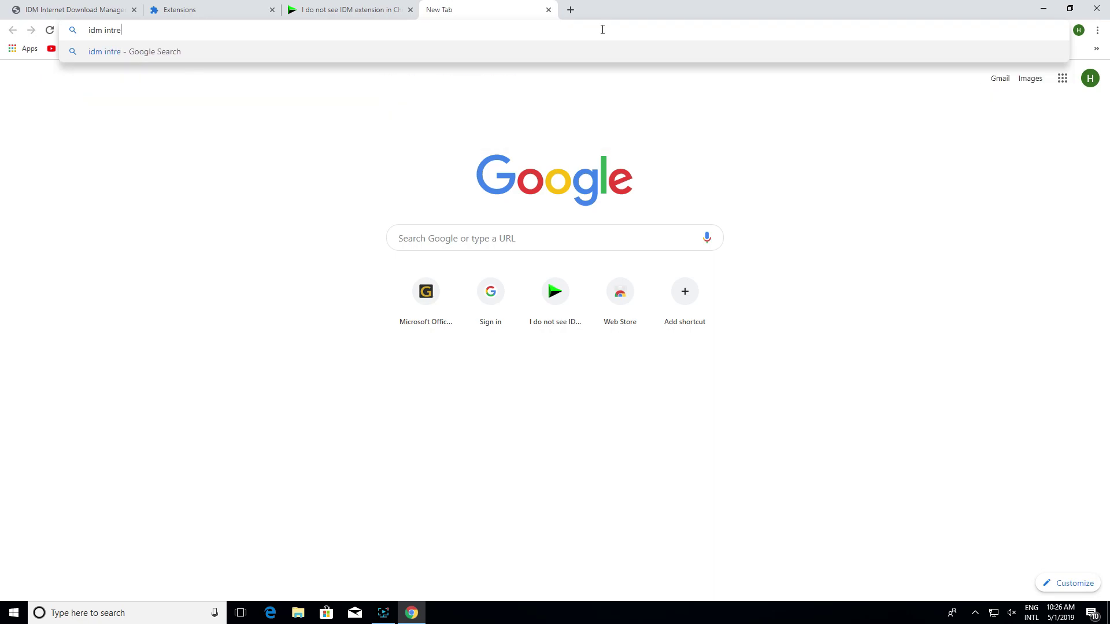
{"action": "type", "text": "grTIO"}
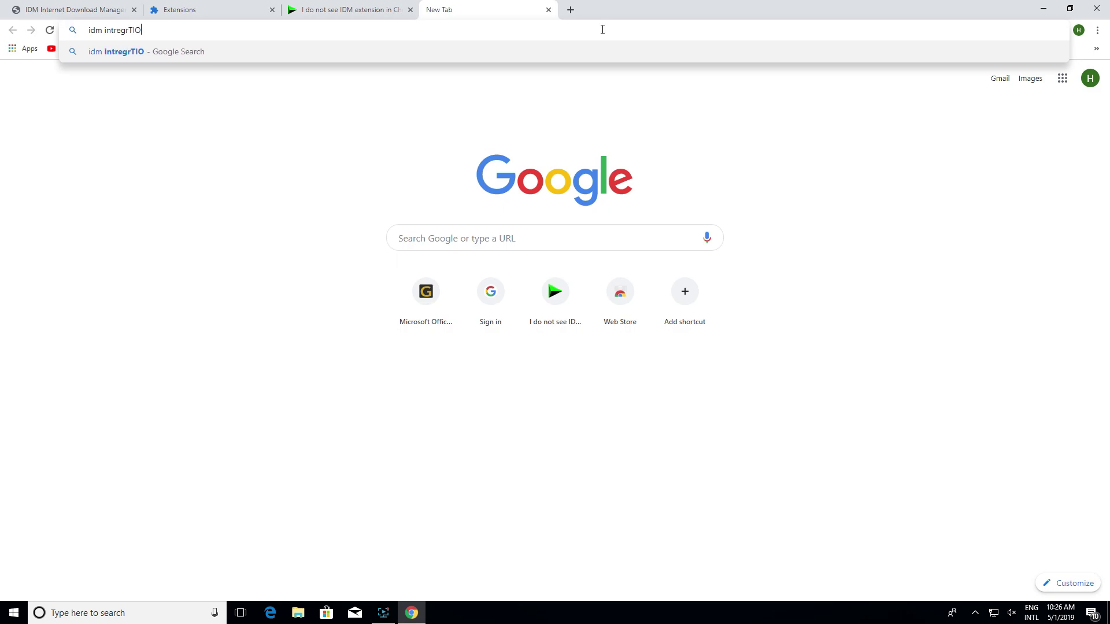
{"action": "type", "text": "N"}
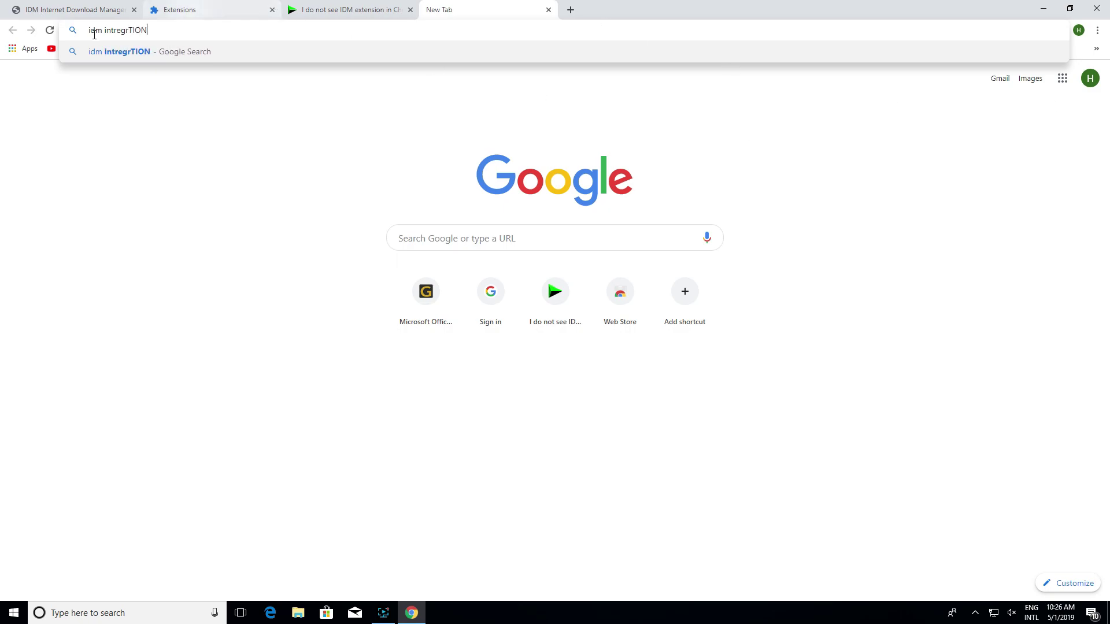
Check the Extensions page and the IDM extension help page, and return to the unsent query to select its ending "TION".
{"action": "left_click", "coordinate": [116, 11]}
{"action": "left_click", "coordinate": [182, 16]}
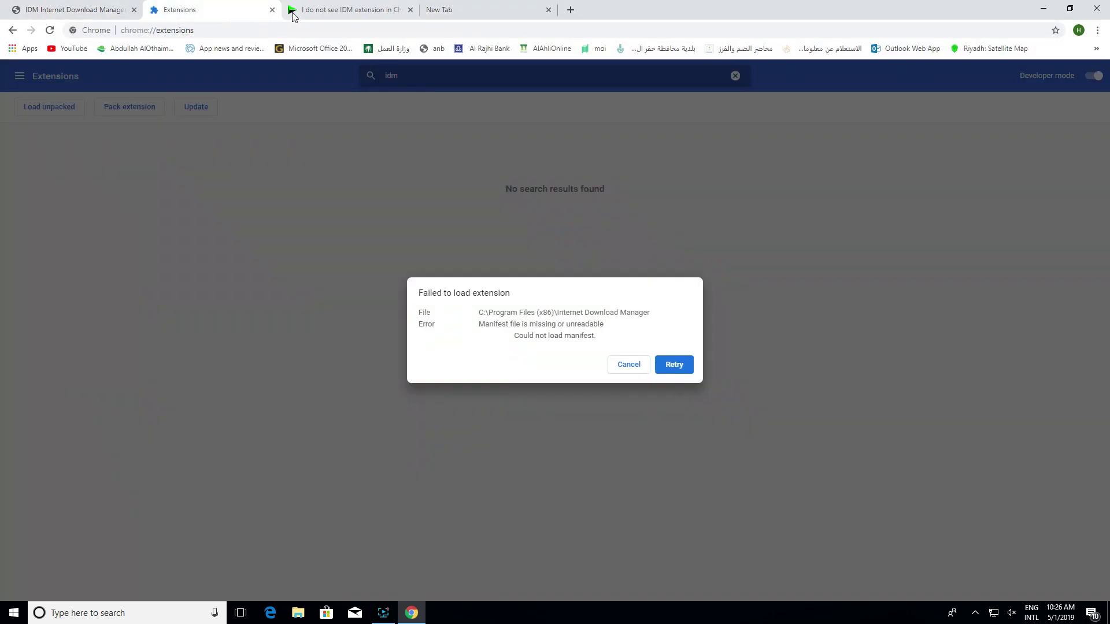
{"action": "left_click", "coordinate": [330, 11]}
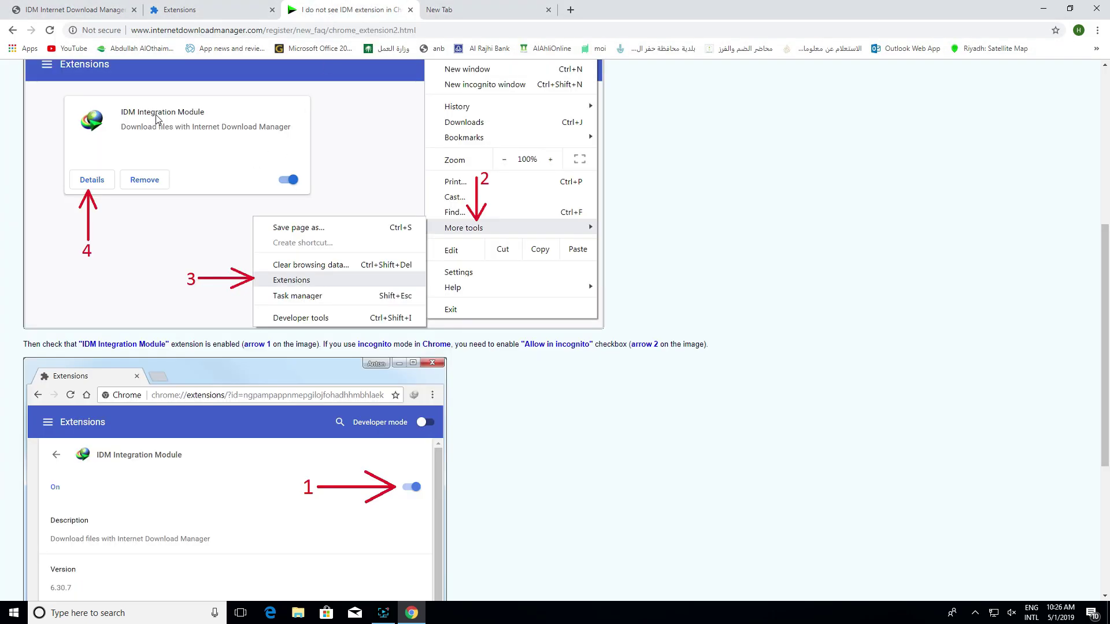
{"action": "left_click", "coordinate": [439, 10]}
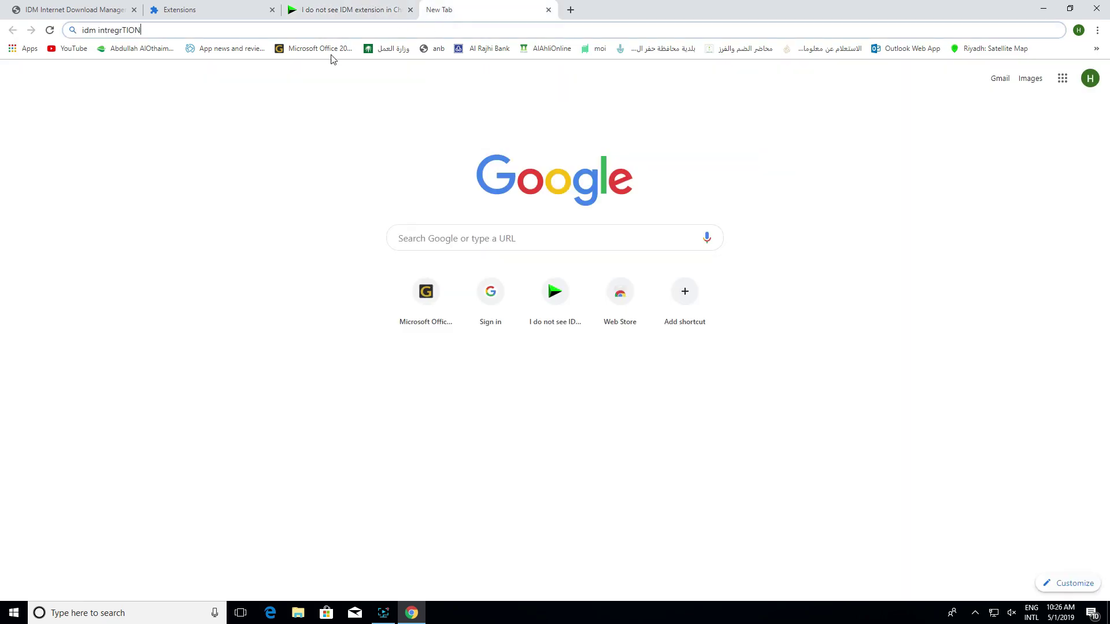
{"action": "left_click_drag", "start_coordinate": [143, 29], "coordinate": [123, 30]}
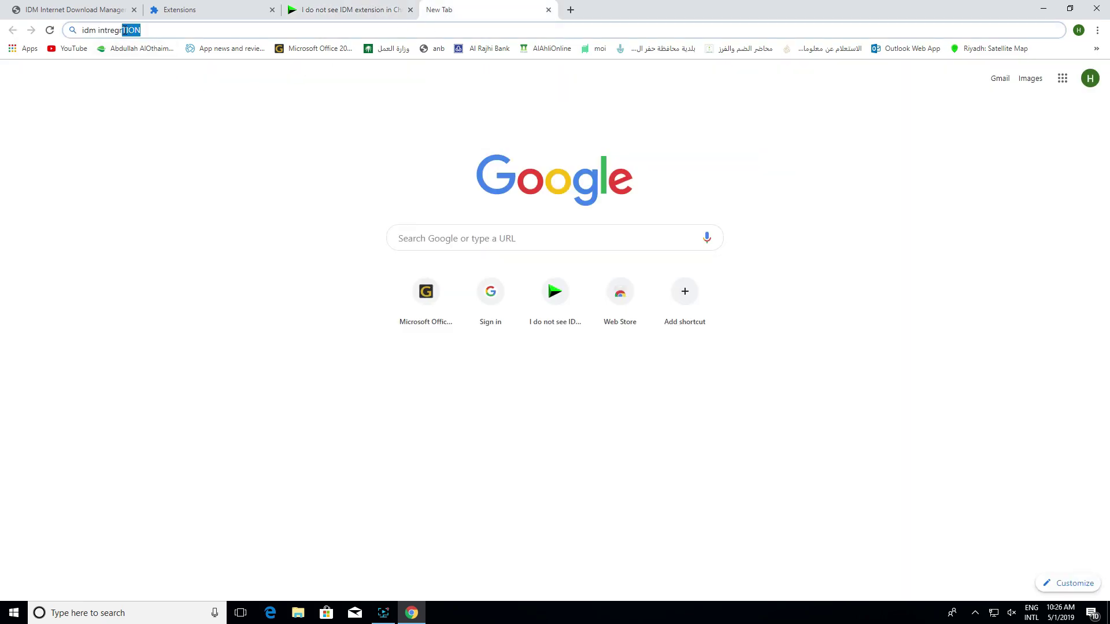